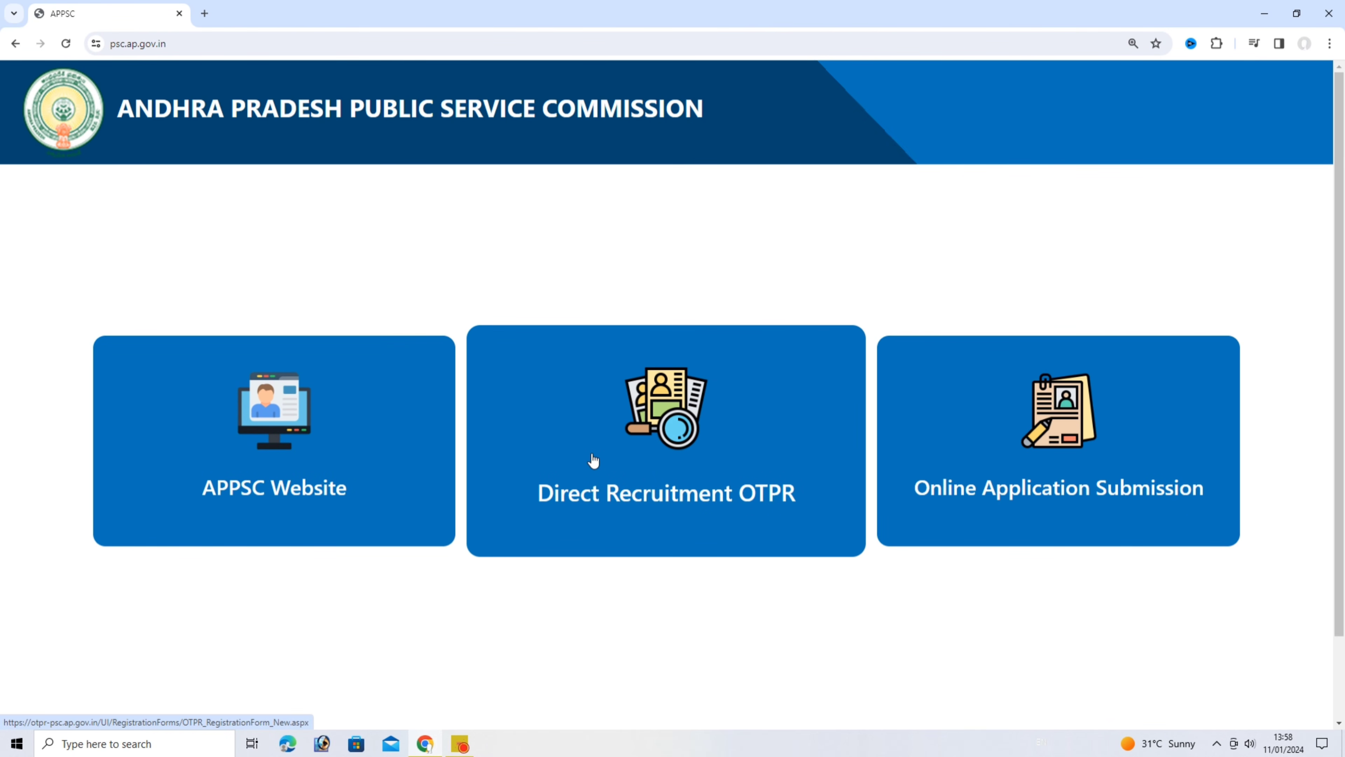
Step: Check the Direct Recruitment OTPR options, return to the home page and open Online Application Submission
{"action": "left_click", "coordinate": [618, 454]}
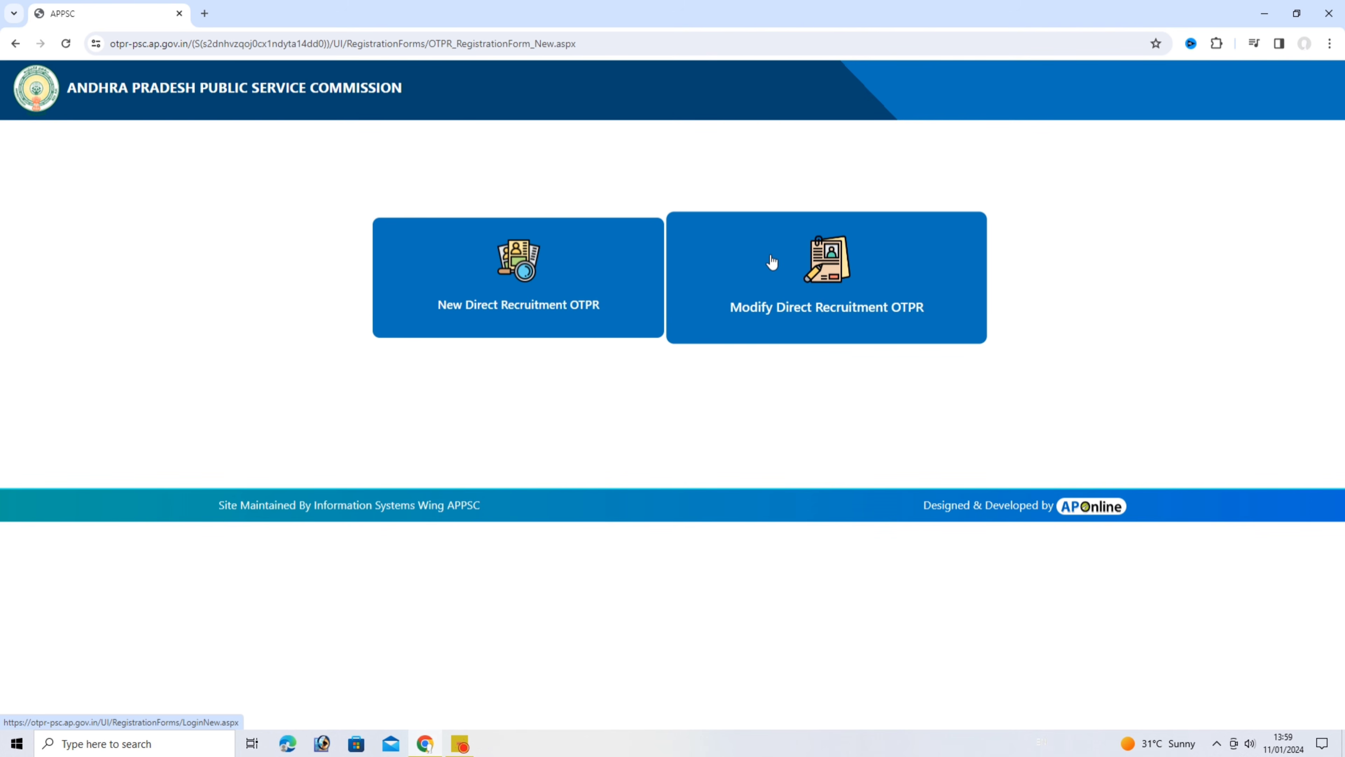
{"action": "left_click", "coordinate": [12, 46]}
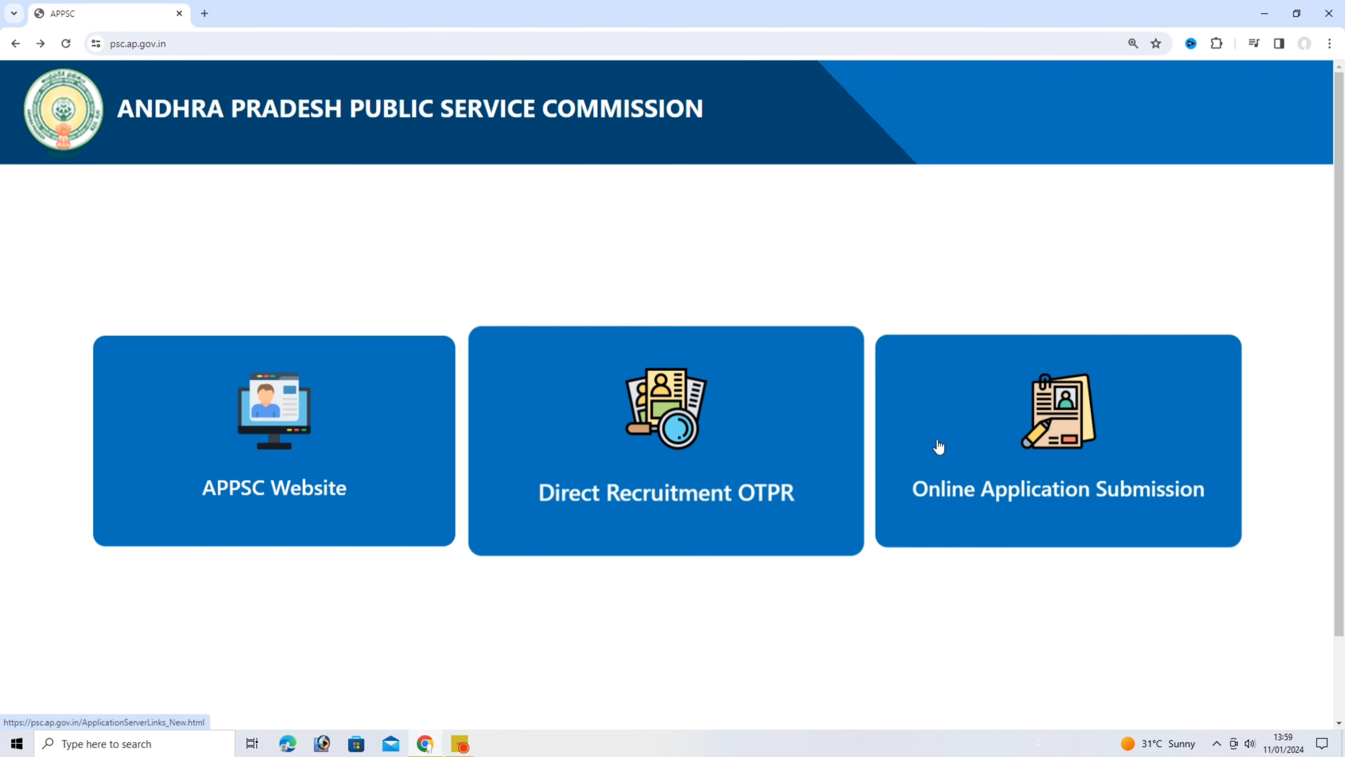
{"action": "left_click", "coordinate": [982, 445]}
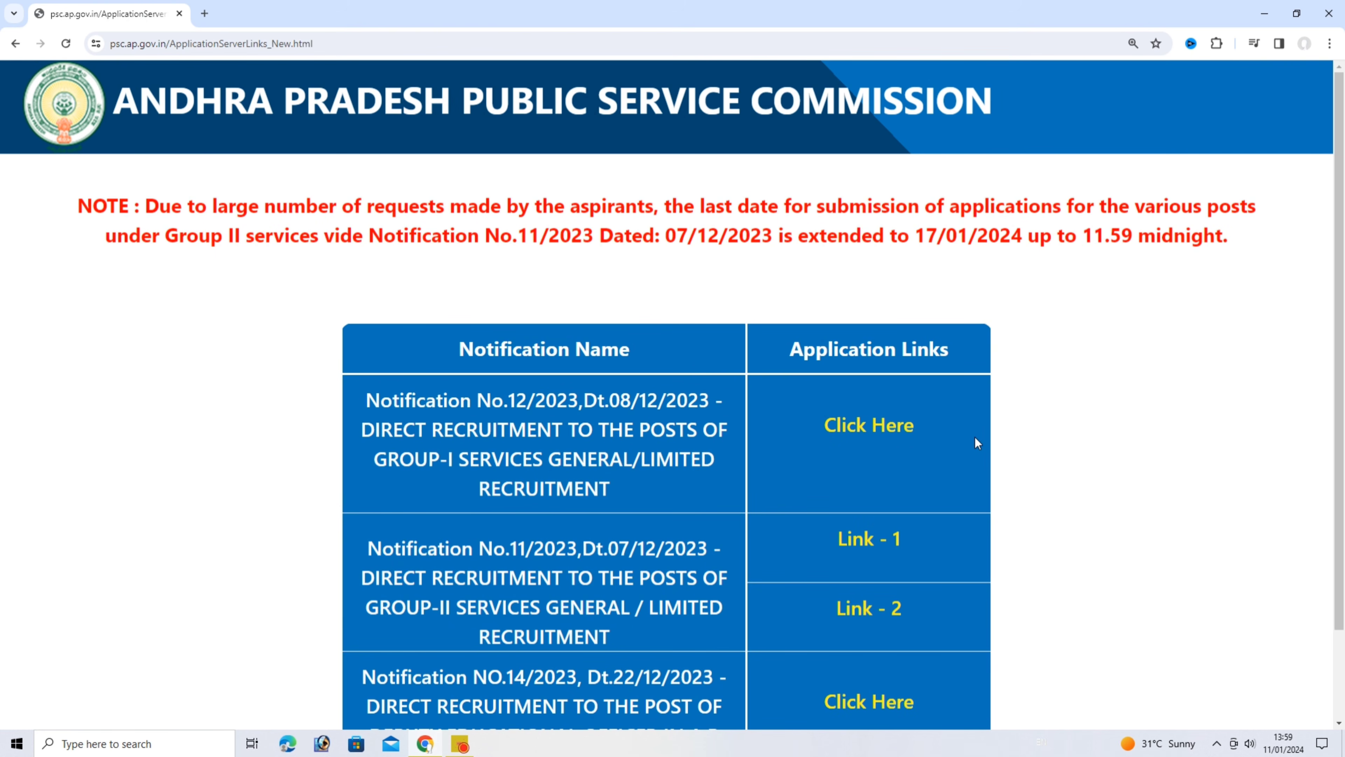
Step: Examine the note about the extended last date for Group II services applications
{"action": "scroll", "coordinate": [866, 444], "scroll_direction": "down", "scroll_amount": 1}
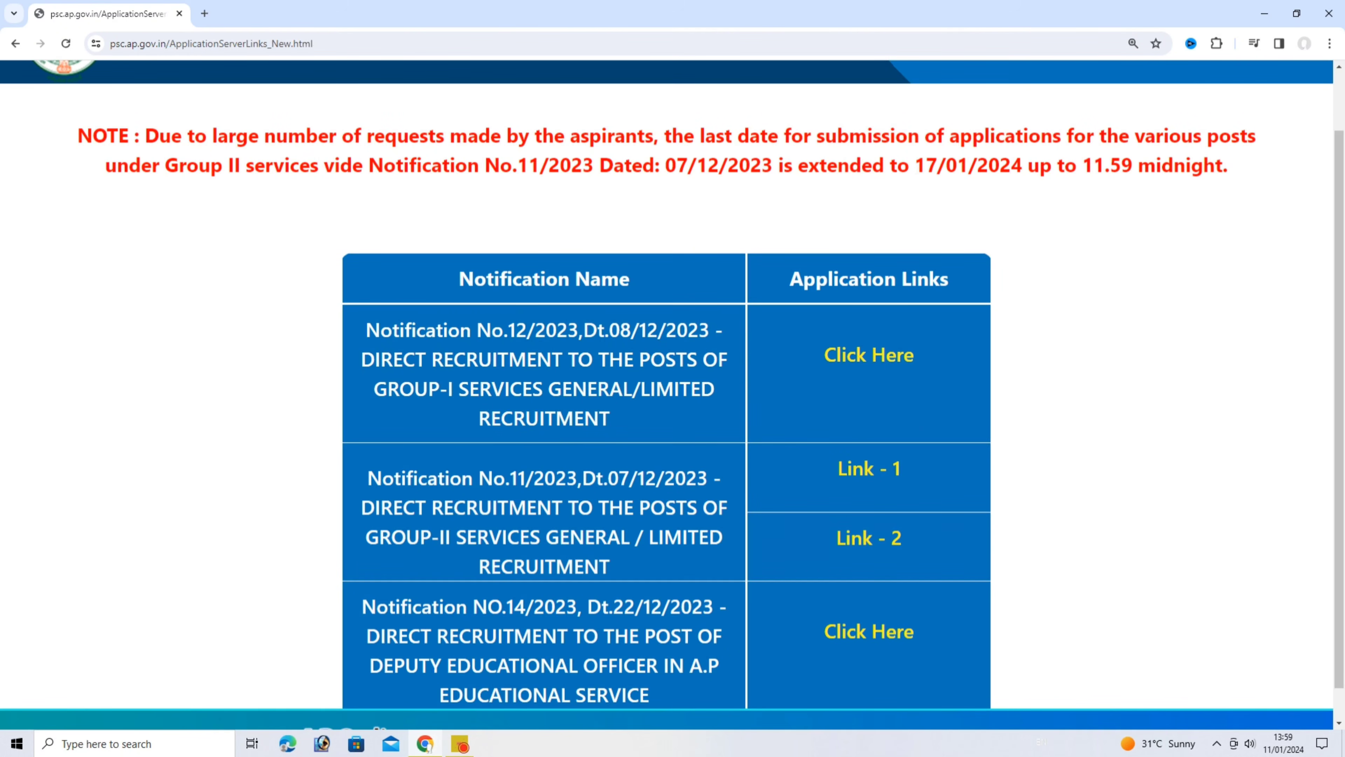
{"action": "left_click_drag", "start_coordinate": [916, 164], "coordinate": [1121, 165]}
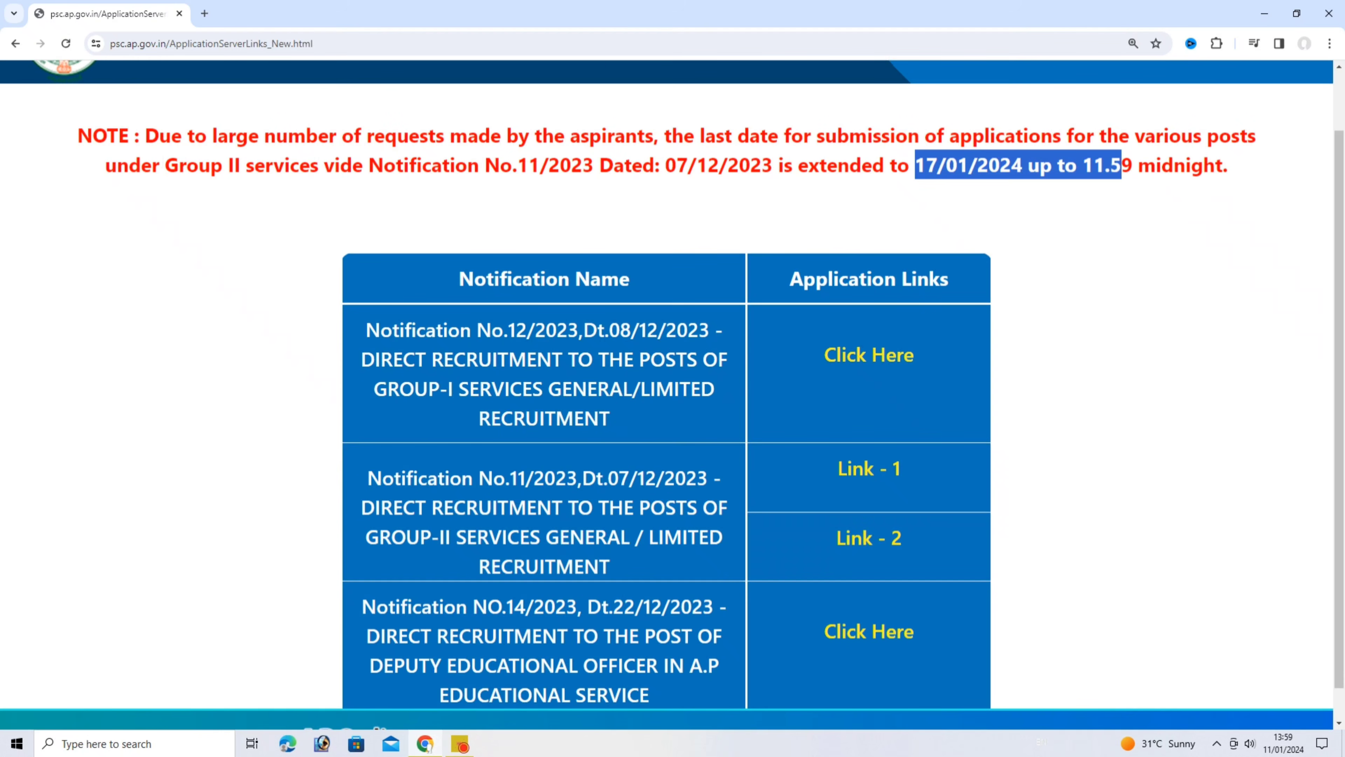
{"action": "left_click_drag", "start_coordinate": [166, 165], "coordinate": [324, 175]}
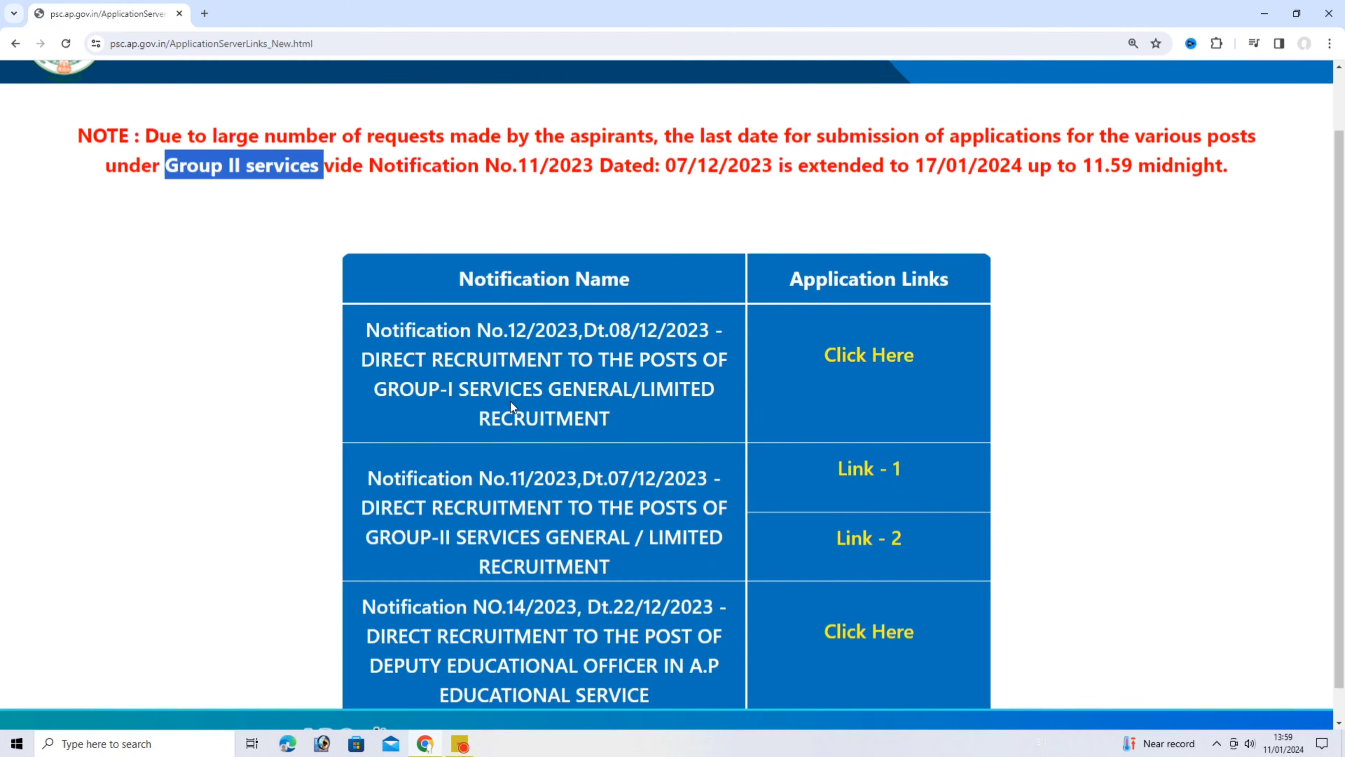
Step: Open the application login for Notification No.12/2023, Group-I Services, and review the notes under the login form
{"action": "scroll", "coordinate": [589, 410], "scroll_direction": "down", "scroll_amount": 1}
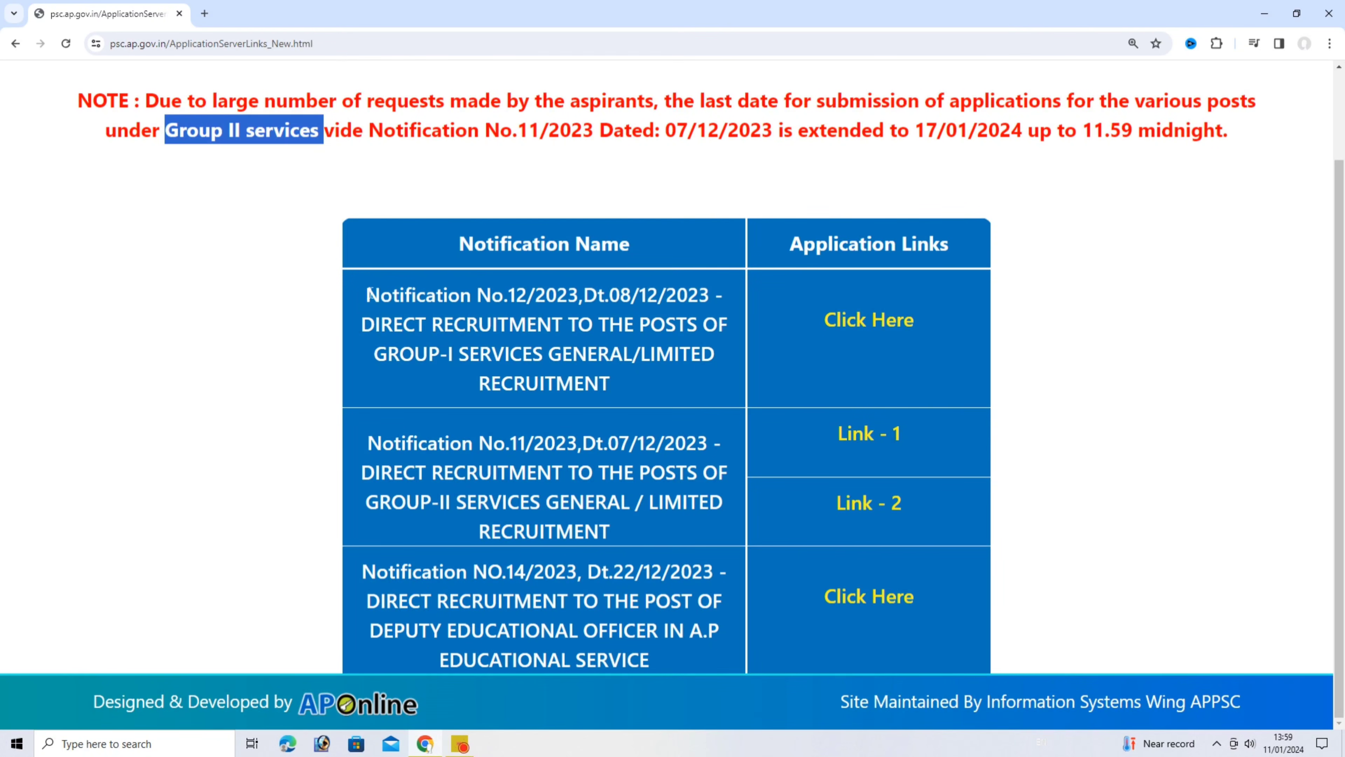
{"action": "left_click_drag", "start_coordinate": [367, 293], "coordinate": [658, 380]}
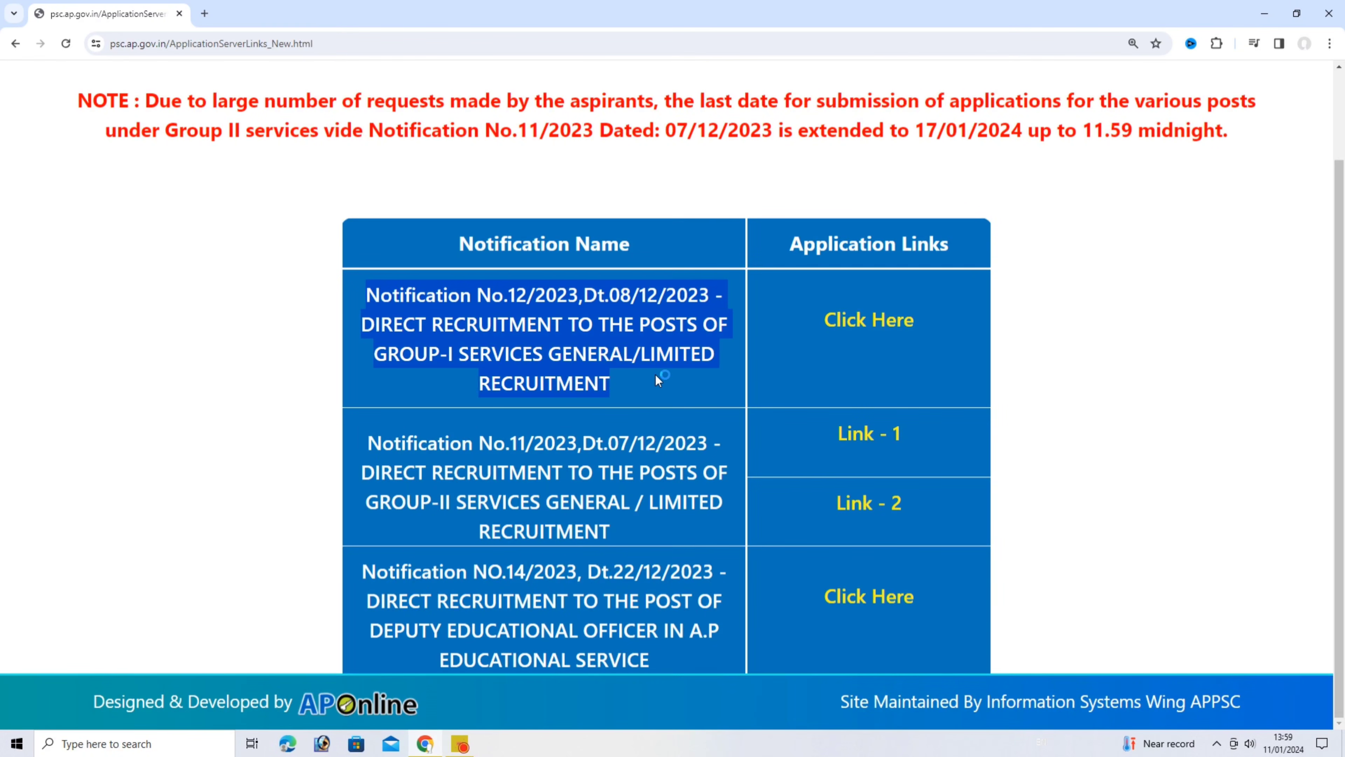
{"action": "left_click", "coordinate": [869, 332]}
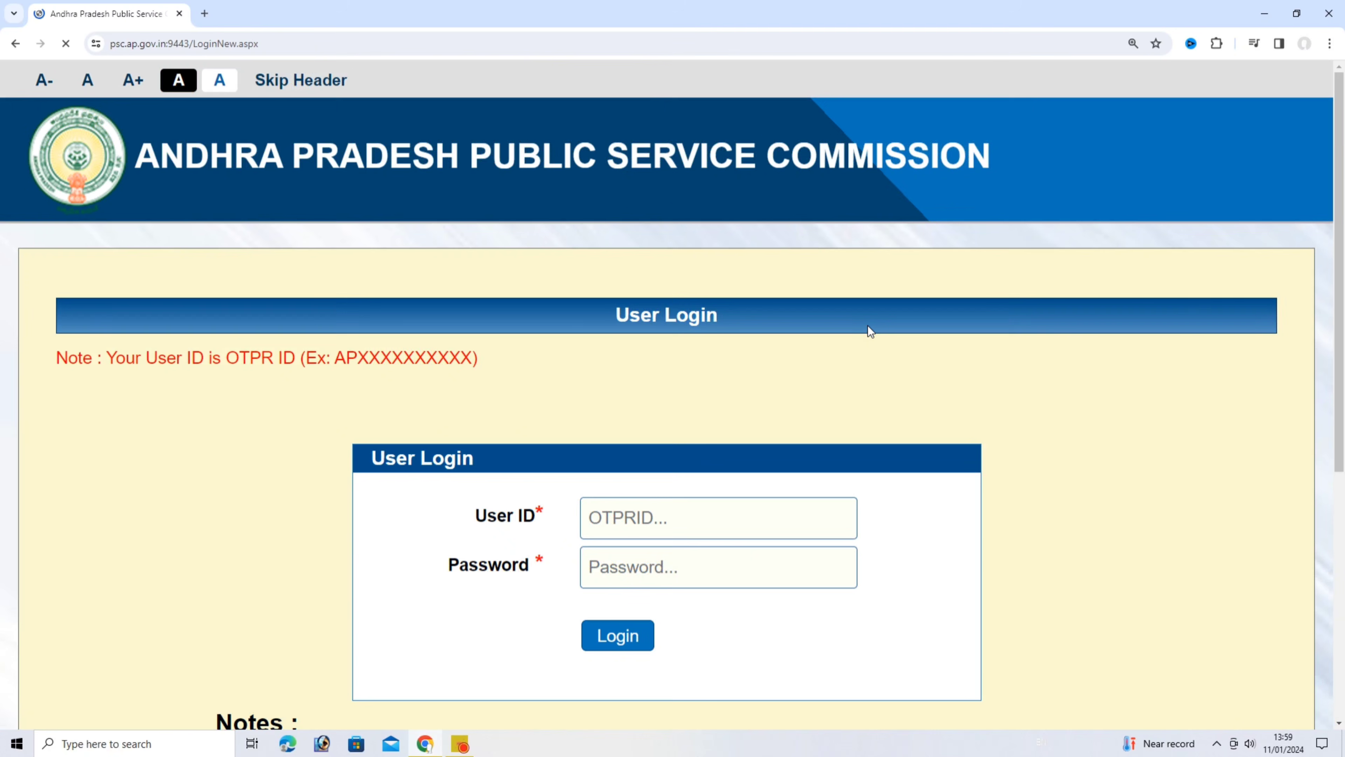
{"action": "scroll", "coordinate": [714, 395], "scroll_direction": "down", "scroll_amount": 3}
{"action": "scroll", "coordinate": [704, 387], "scroll_direction": "down", "scroll_amount": 1}
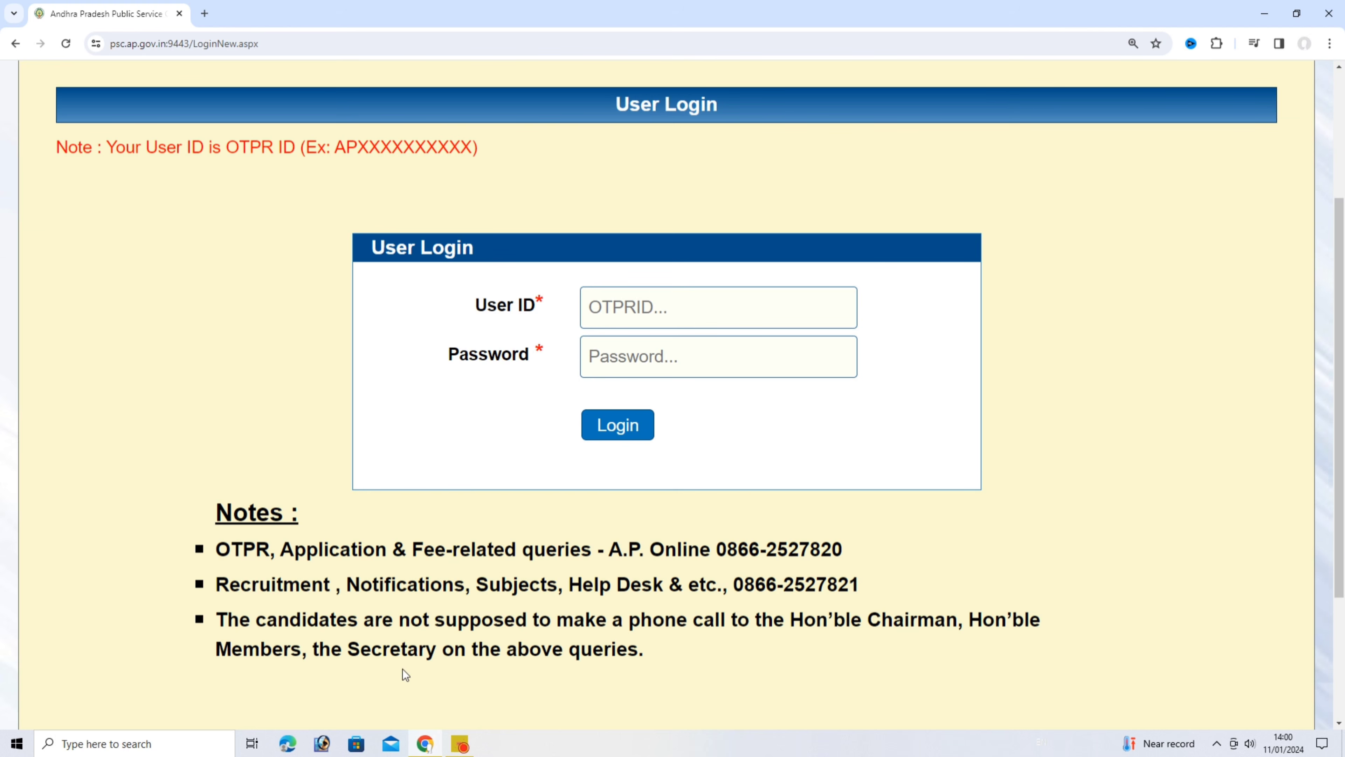
{"action": "left_click", "coordinate": [460, 744]}
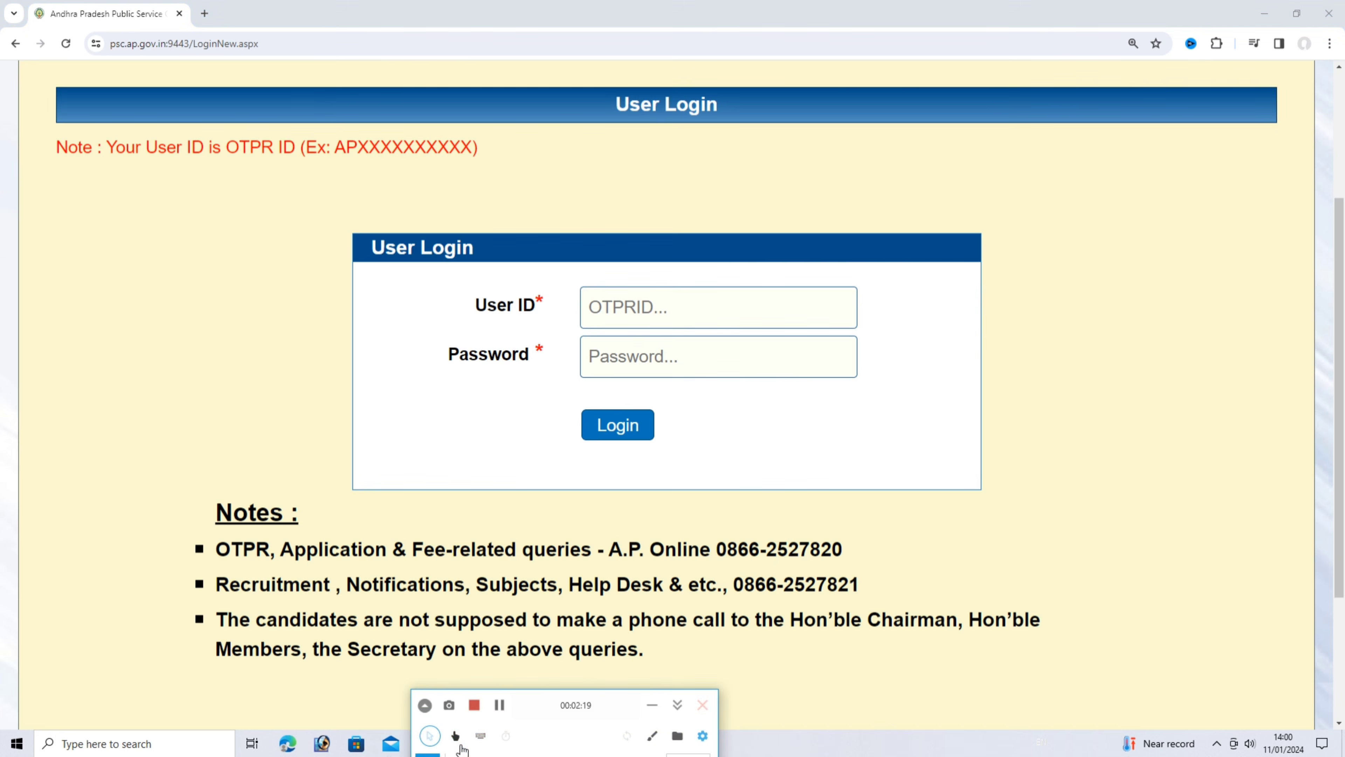
{"action": "left_click", "coordinate": [476, 712]}
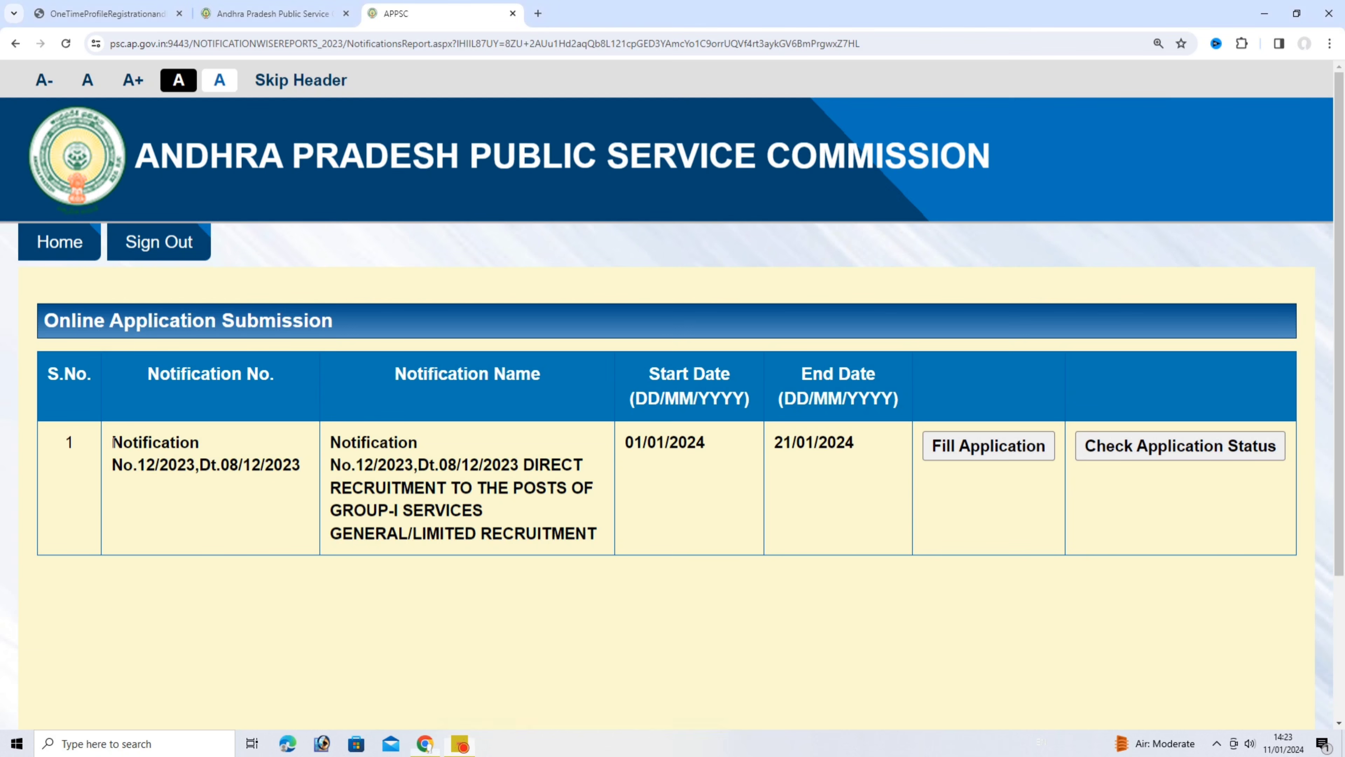
Step: Examine the listed Group-I notification's number, name, start date and end date
{"action": "left_click_drag", "start_coordinate": [110, 442], "coordinate": [314, 485]}
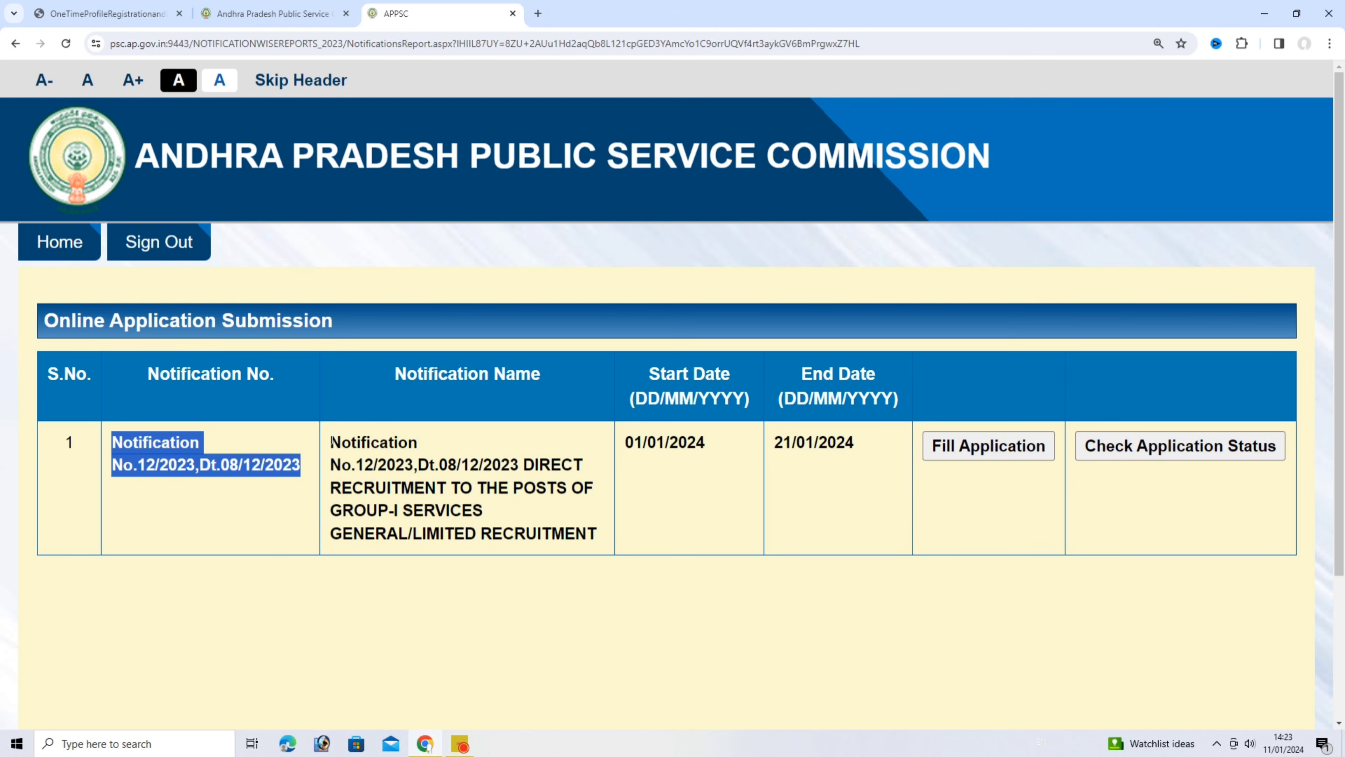
{"action": "left_click_drag", "start_coordinate": [331, 442], "coordinate": [599, 538]}
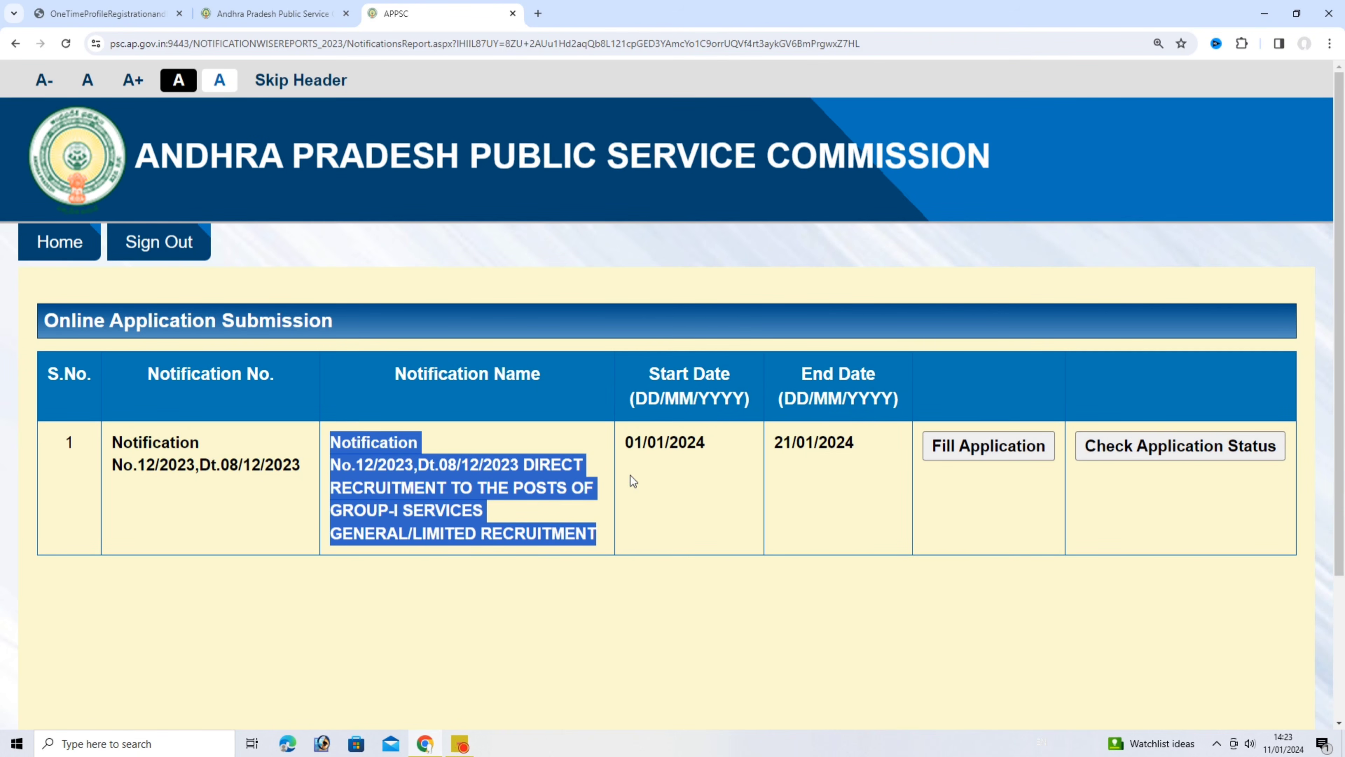
{"action": "left_click_drag", "start_coordinate": [624, 448], "coordinate": [713, 447]}
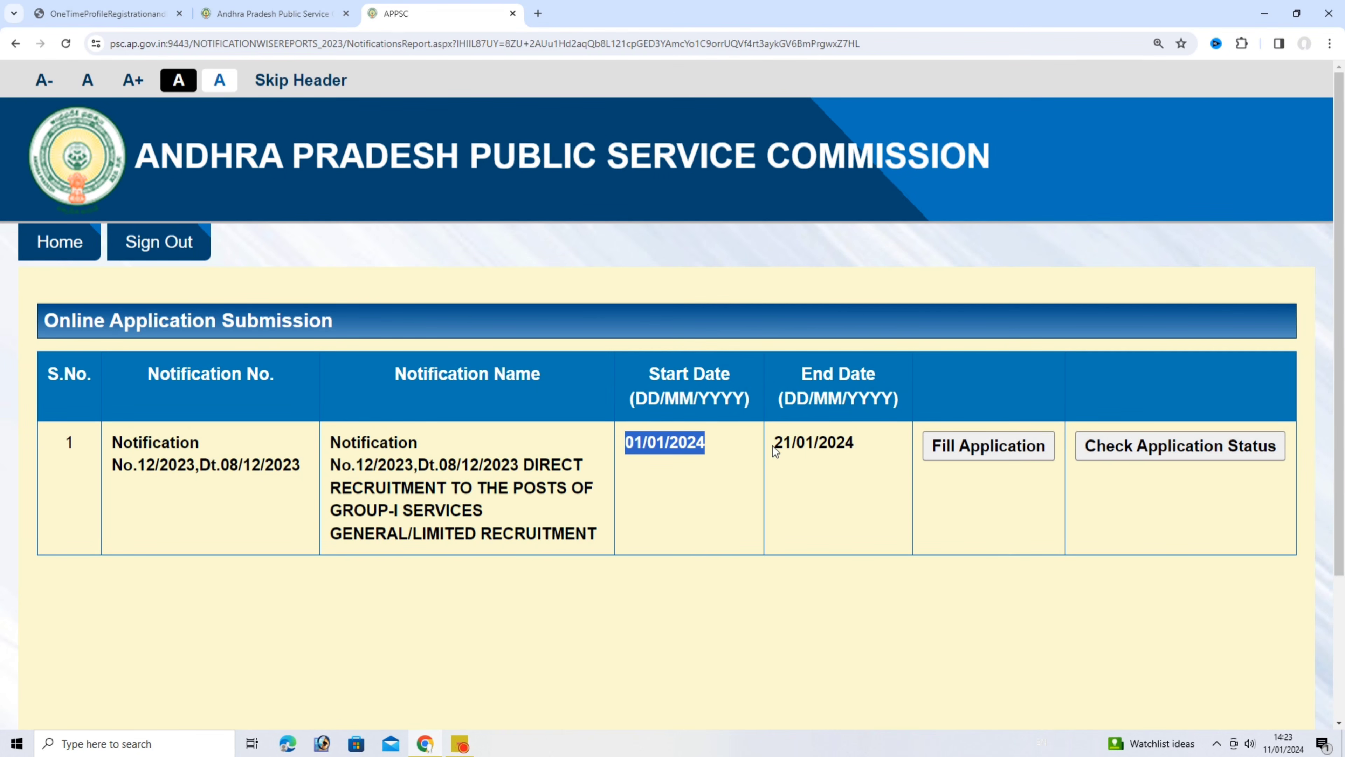
{"action": "left_click_drag", "start_coordinate": [772, 444], "coordinate": [861, 448]}
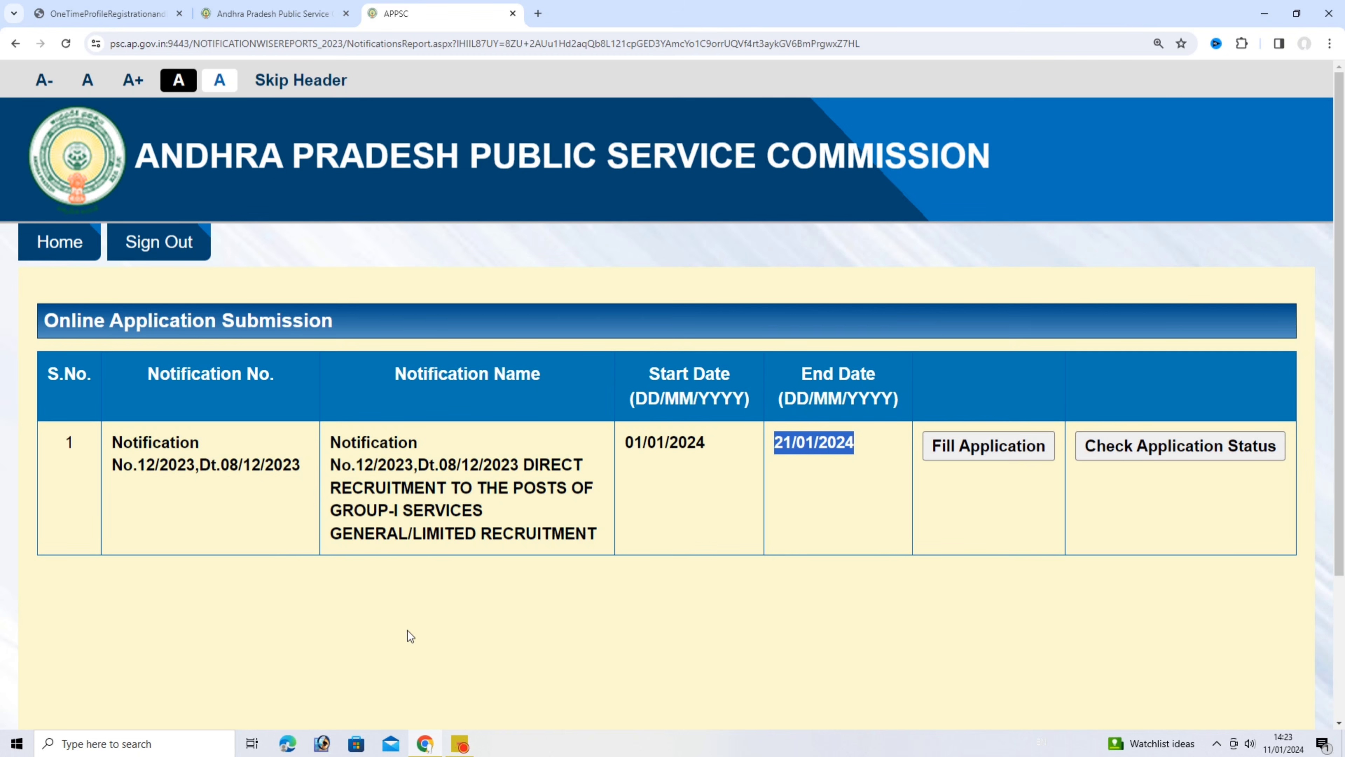
Step: Open the Group-I application form and accept the declaration of having read the detailed Notification No.12/2023
{"action": "left_click", "coordinate": [1011, 453]}
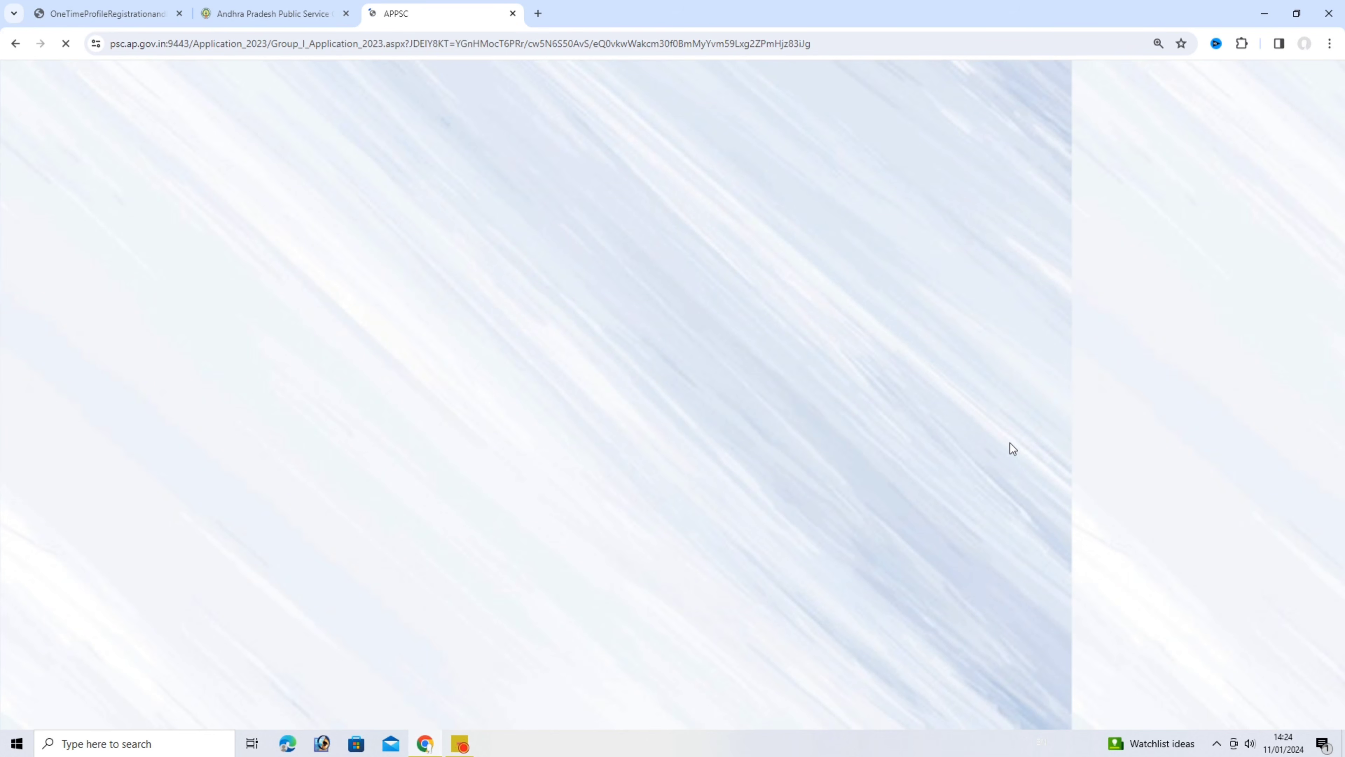
{"action": "scroll", "coordinate": [488, 407], "scroll_direction": "down", "scroll_amount": 3}
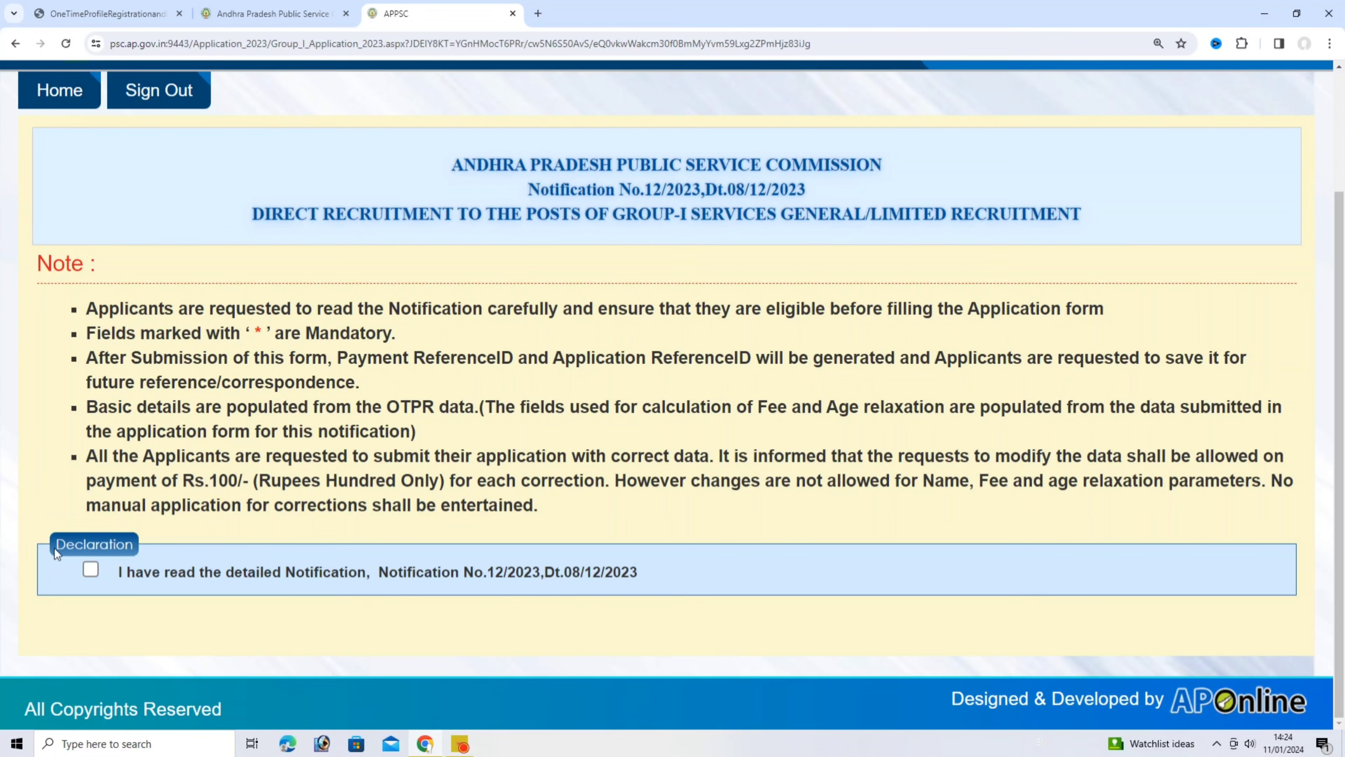
{"action": "left_click_drag", "start_coordinate": [165, 360], "coordinate": [681, 503]}
{"action": "left_click", "coordinate": [90, 571]}
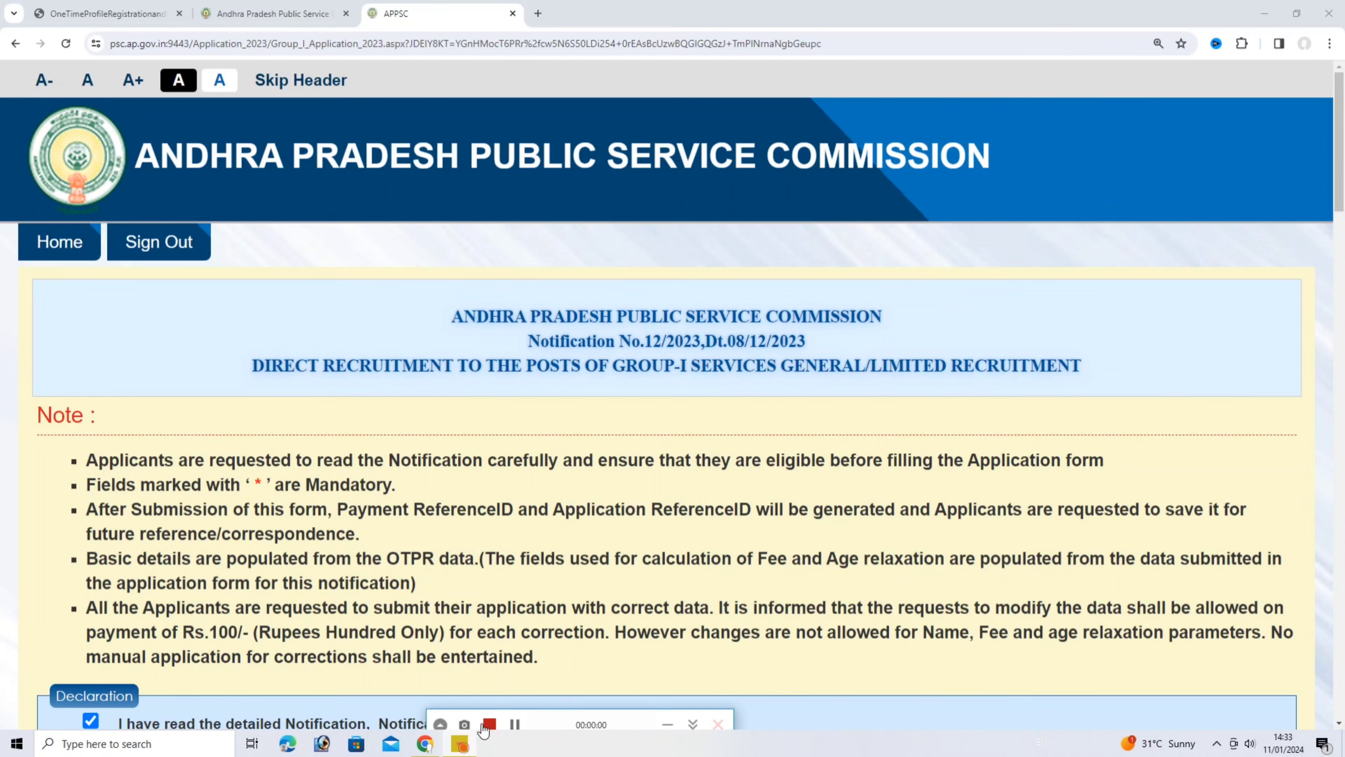
Step: Set the mother tongue to TELUGU in the form's Other Details section
{"action": "scroll", "coordinate": [482, 728], "scroll_direction": "down", "scroll_amount": 2}
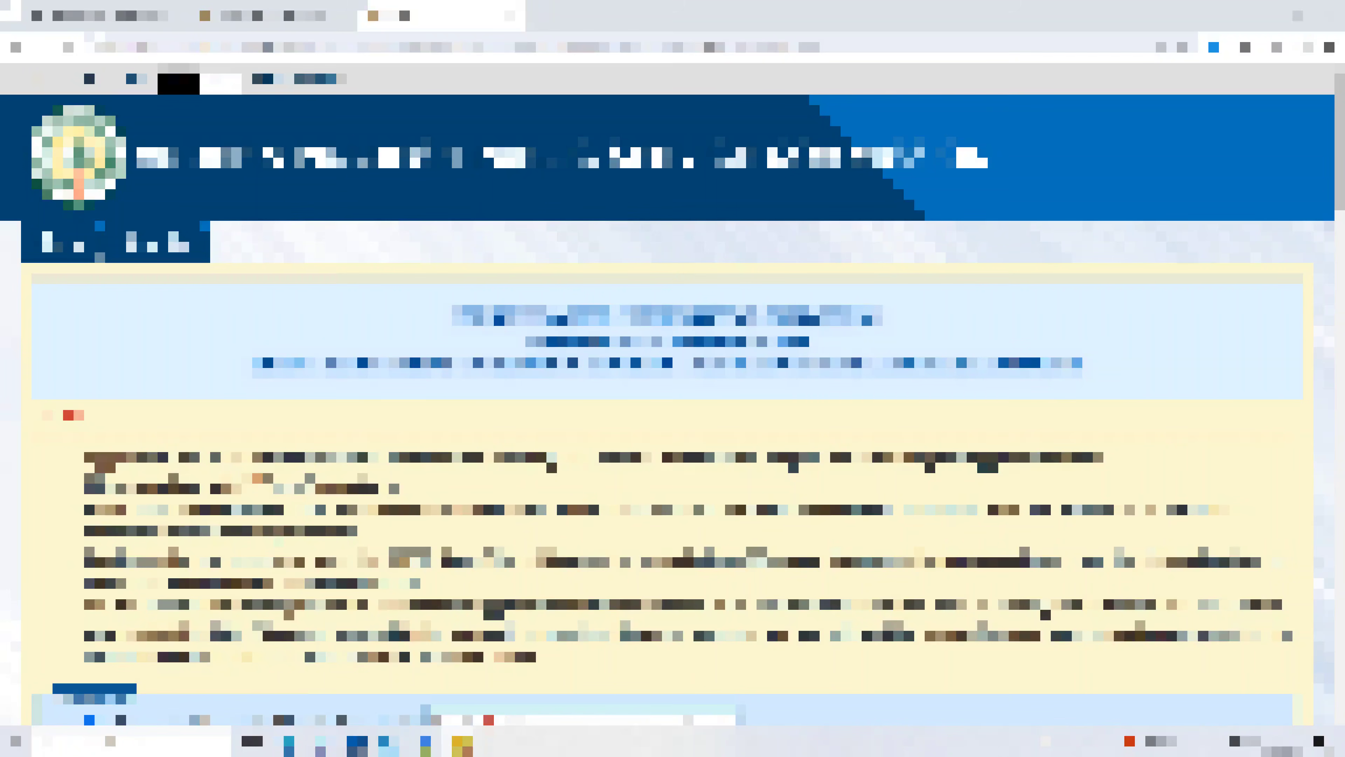
{"action": "scroll", "coordinate": [672, 392], "scroll_direction": "down", "scroll_amount": 8}
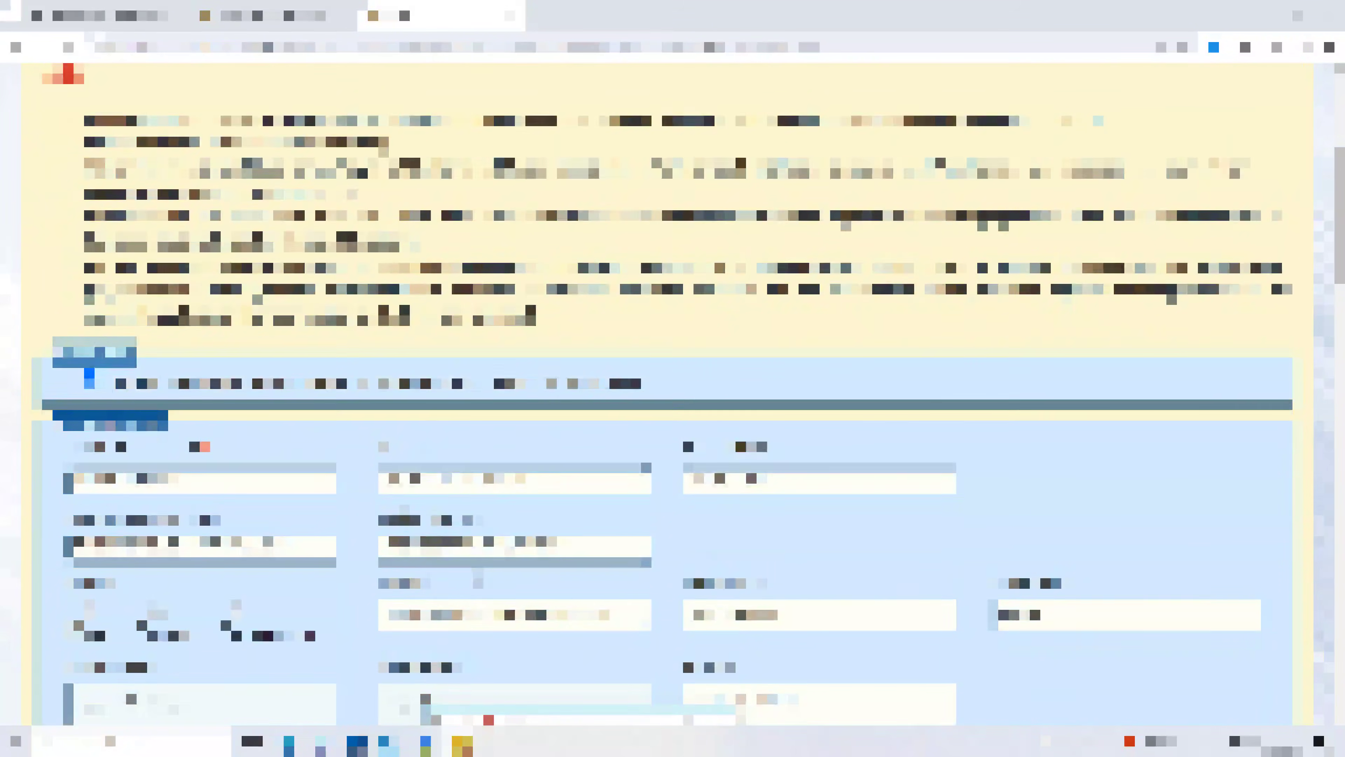
{"action": "scroll", "coordinate": [673, 395], "scroll_direction": "down", "scroll_amount": 10}
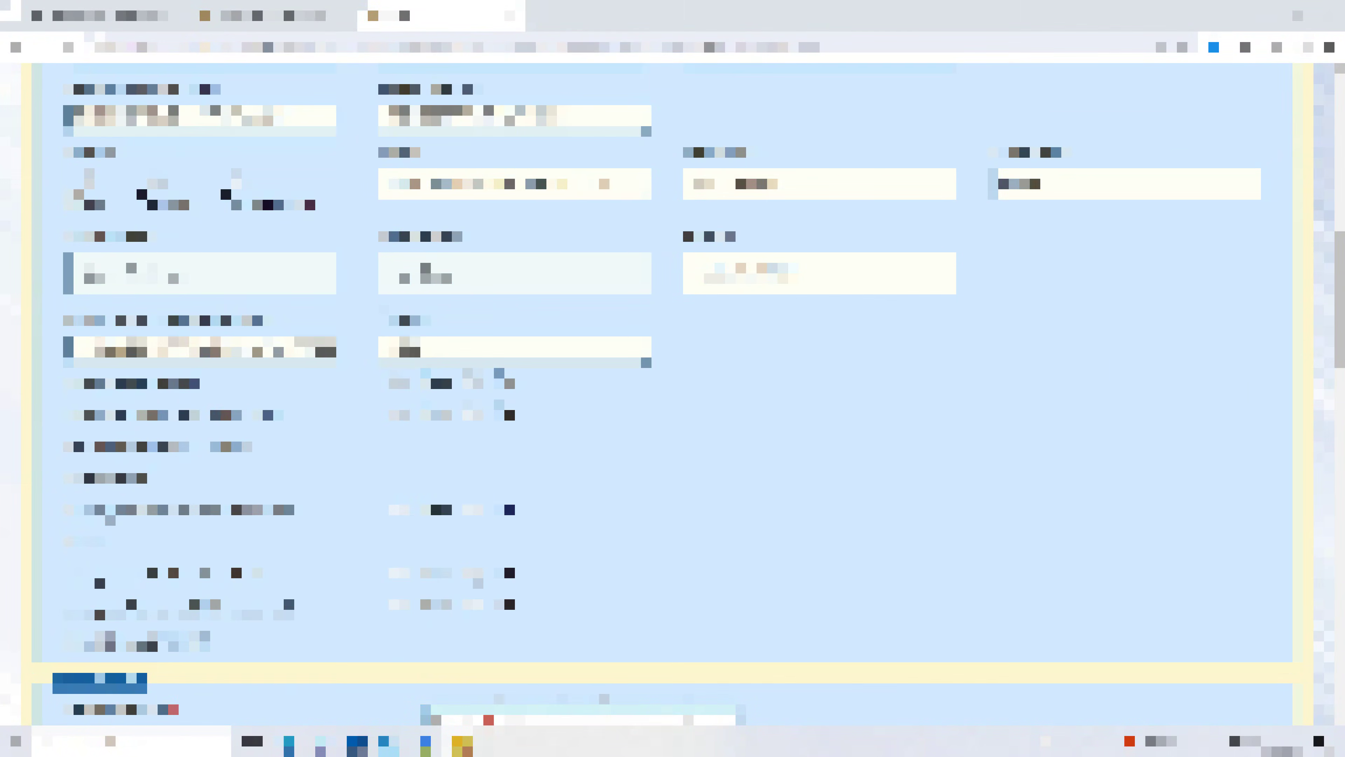
{"action": "scroll", "coordinate": [673, 395], "scroll_direction": "down", "scroll_amount": 3}
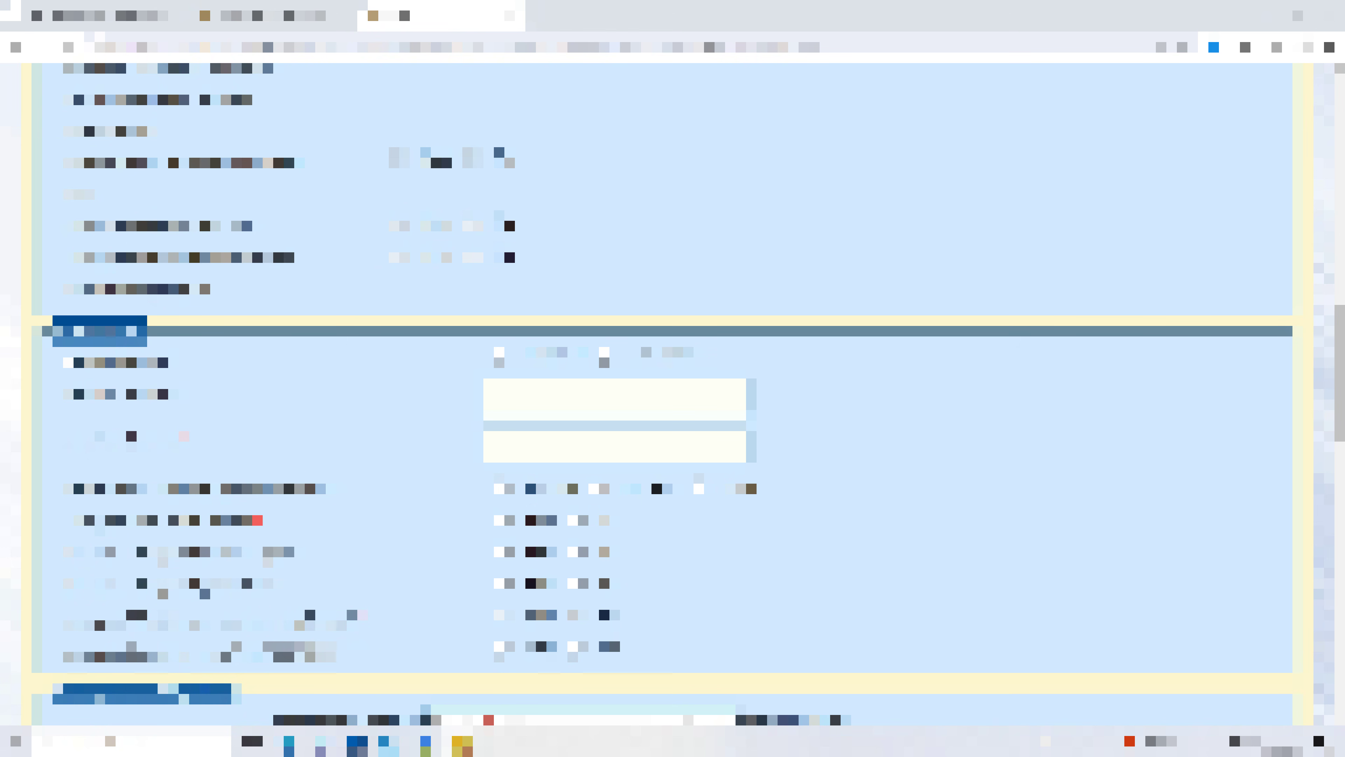
{"action": "left_click_drag", "start_coordinate": [66, 361], "coordinate": [201, 363]}
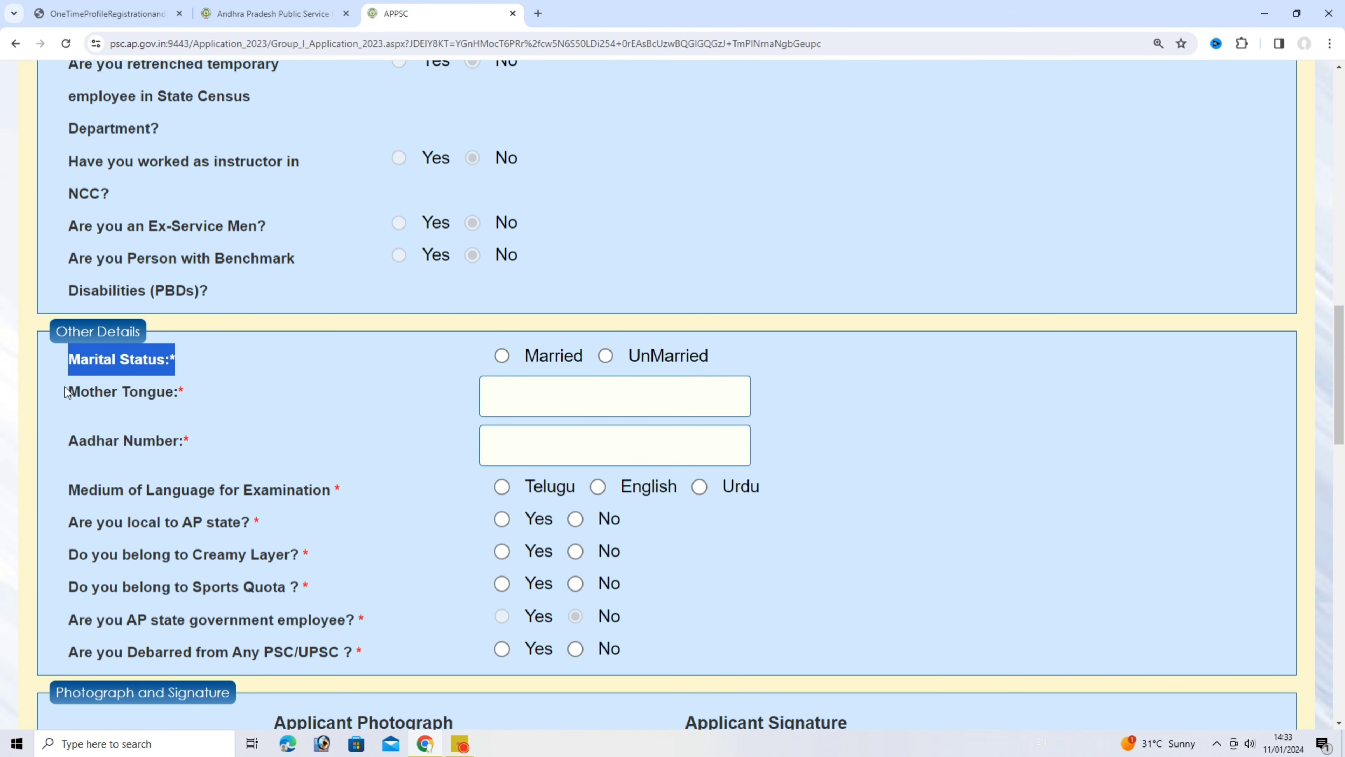
{"action": "left_click_drag", "start_coordinate": [68, 392], "coordinate": [370, 397]}
{"action": "left_click", "coordinate": [561, 397]}
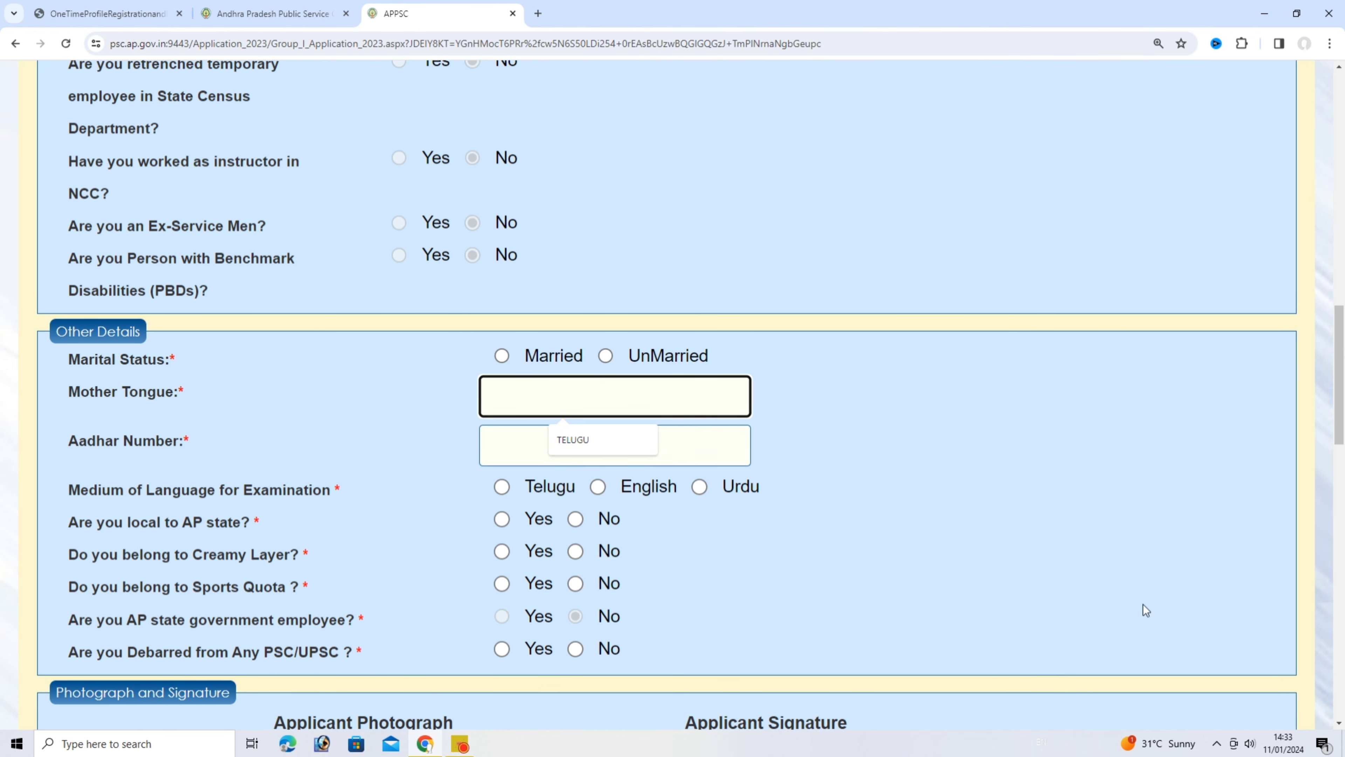
{"action": "left_click", "coordinate": [593, 442]}
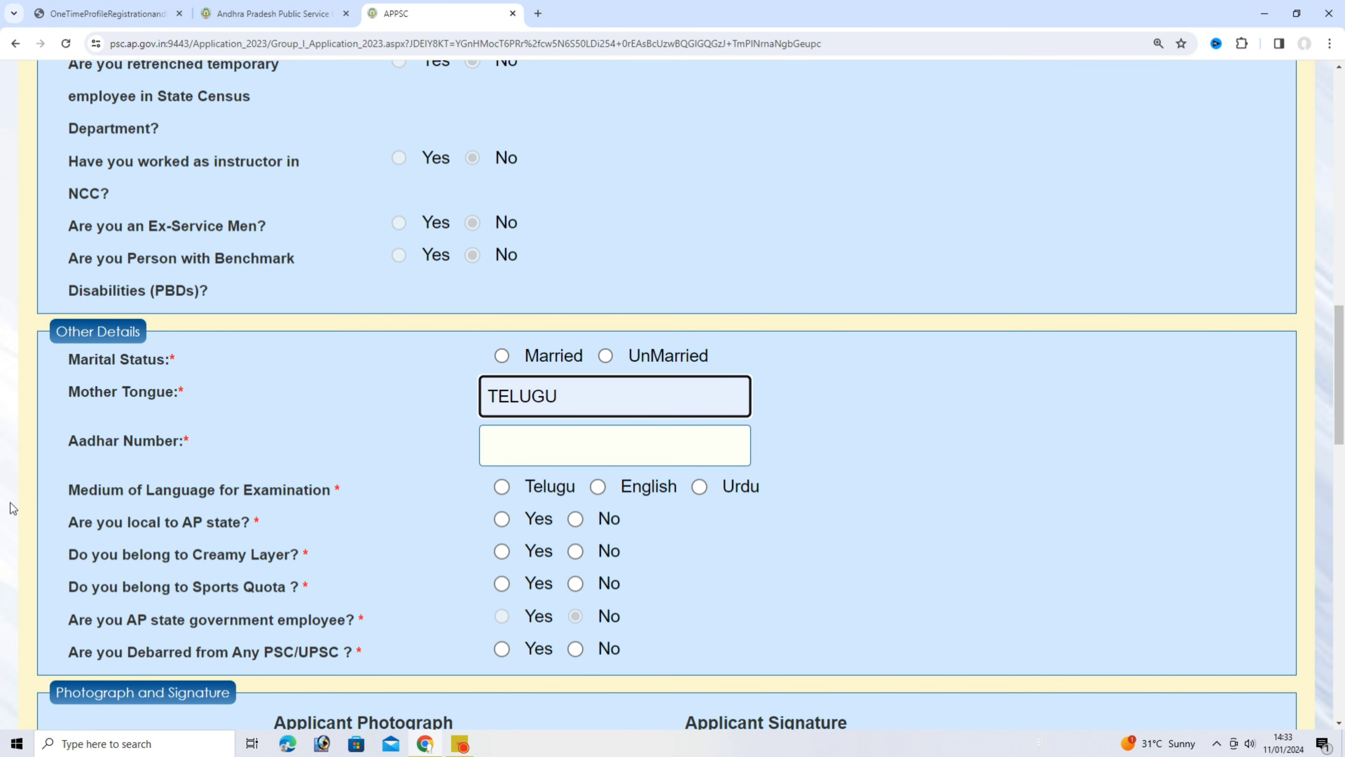
Step: Examine the remaining Other Details questions, from Aadhar number and examination medium to local, creamy layer, sports quota, employee and debarment status
{"action": "left_click_drag", "start_coordinate": [68, 441], "coordinate": [226, 442]}
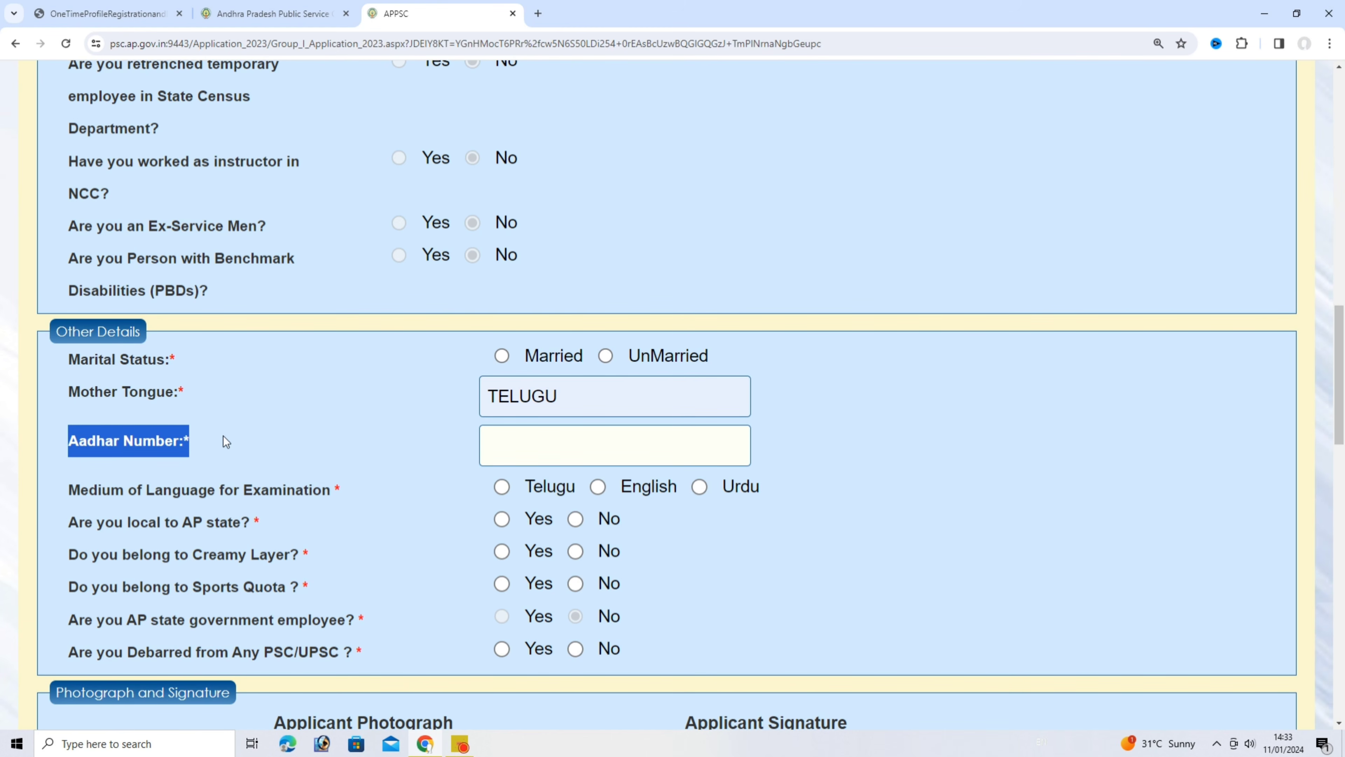
{"action": "left_click", "coordinate": [524, 448]}
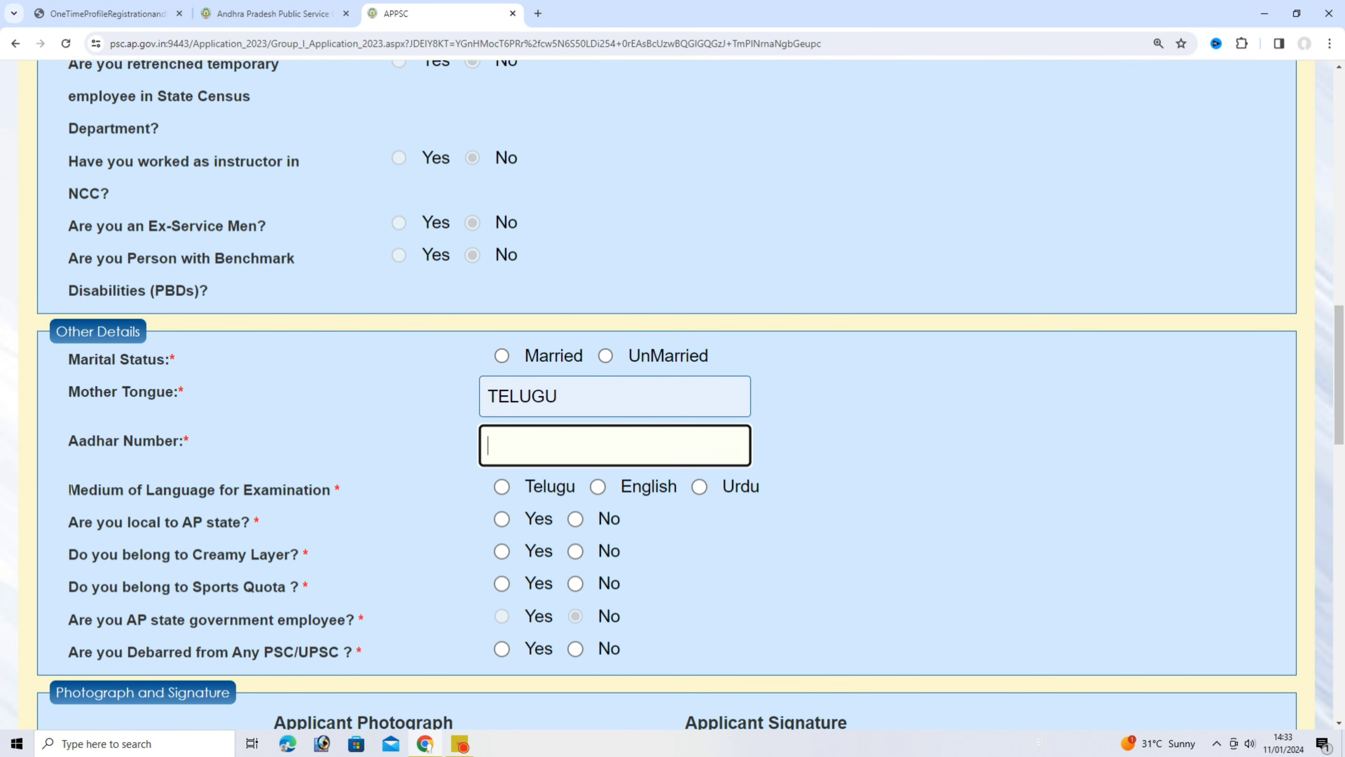
{"action": "left_click_drag", "start_coordinate": [68, 489], "coordinate": [458, 493]}
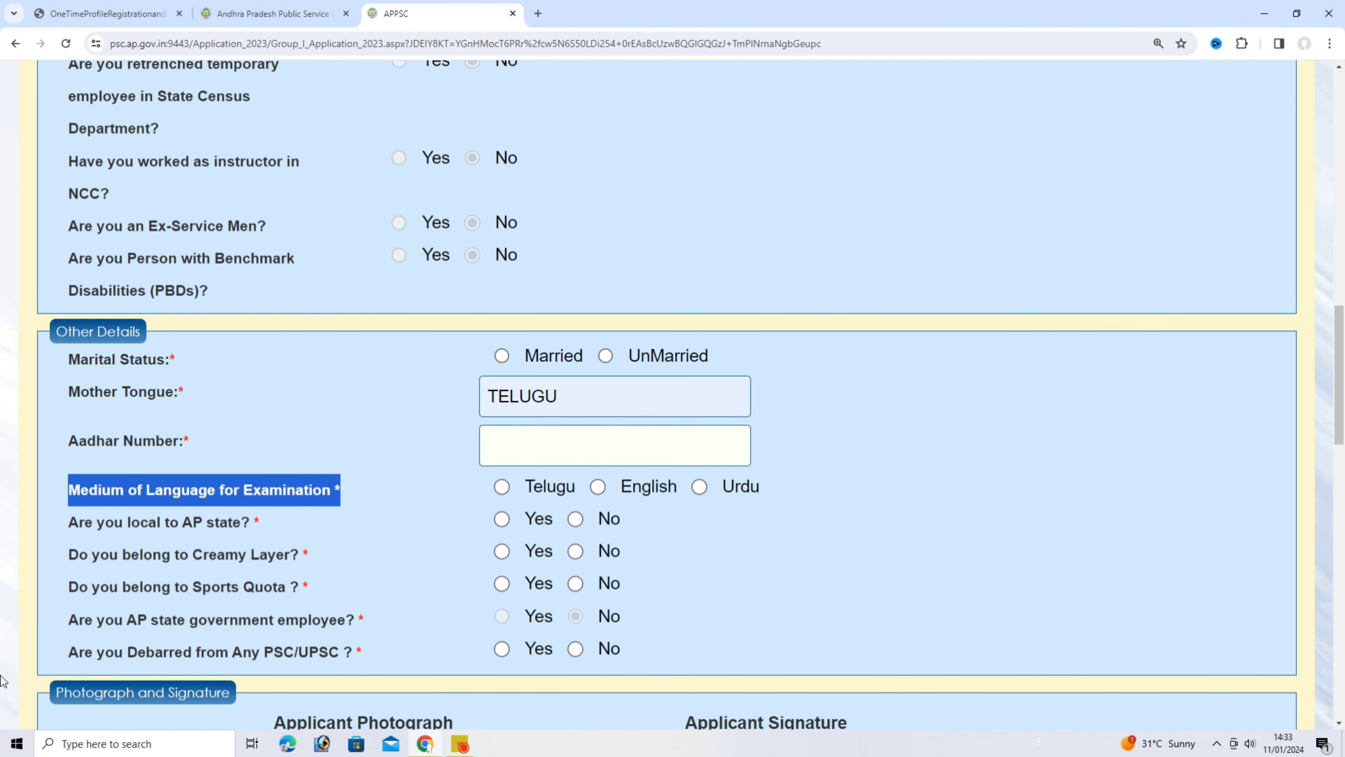
{"action": "left_click", "coordinate": [73, 519]}
{"action": "left_click_drag", "start_coordinate": [73, 520], "coordinate": [270, 525]}
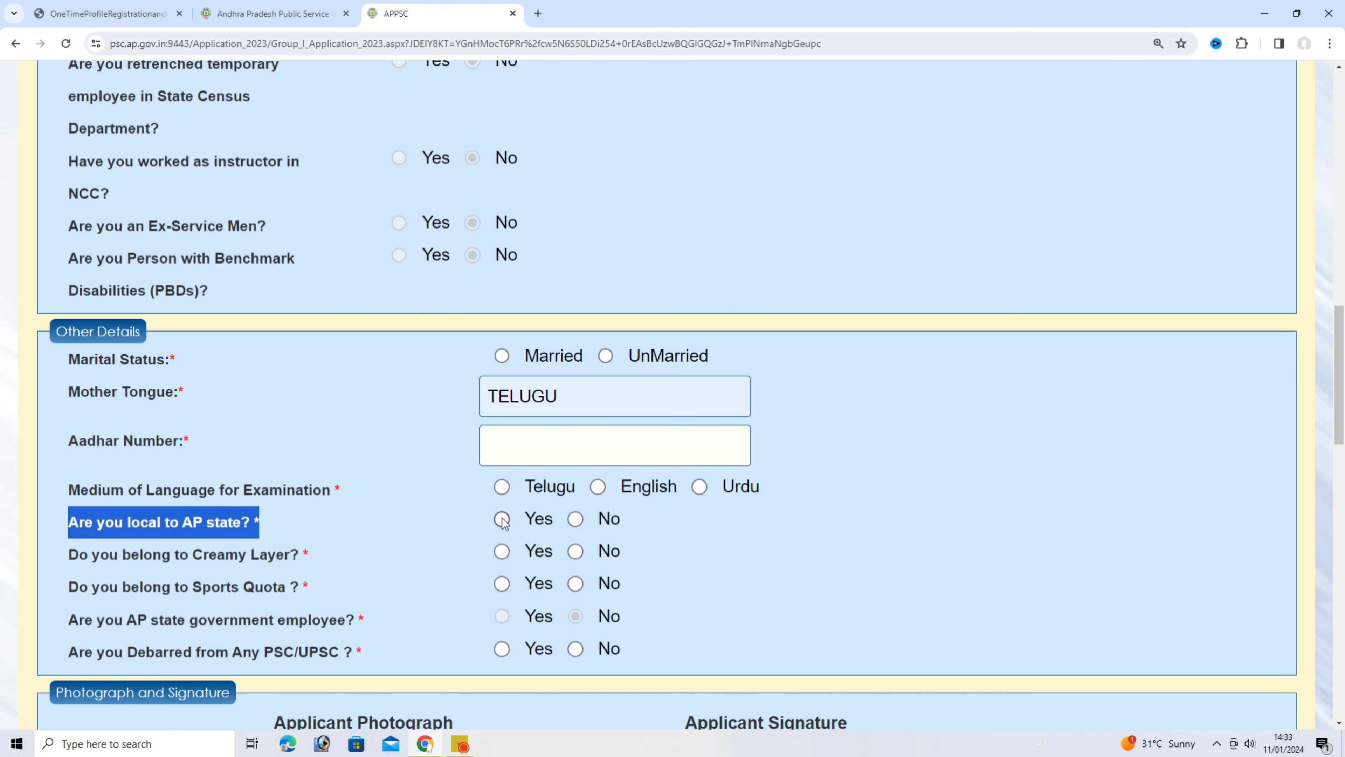
{"action": "left_click", "coordinate": [71, 554]}
{"action": "left_click_drag", "start_coordinate": [71, 554], "coordinate": [334, 561]}
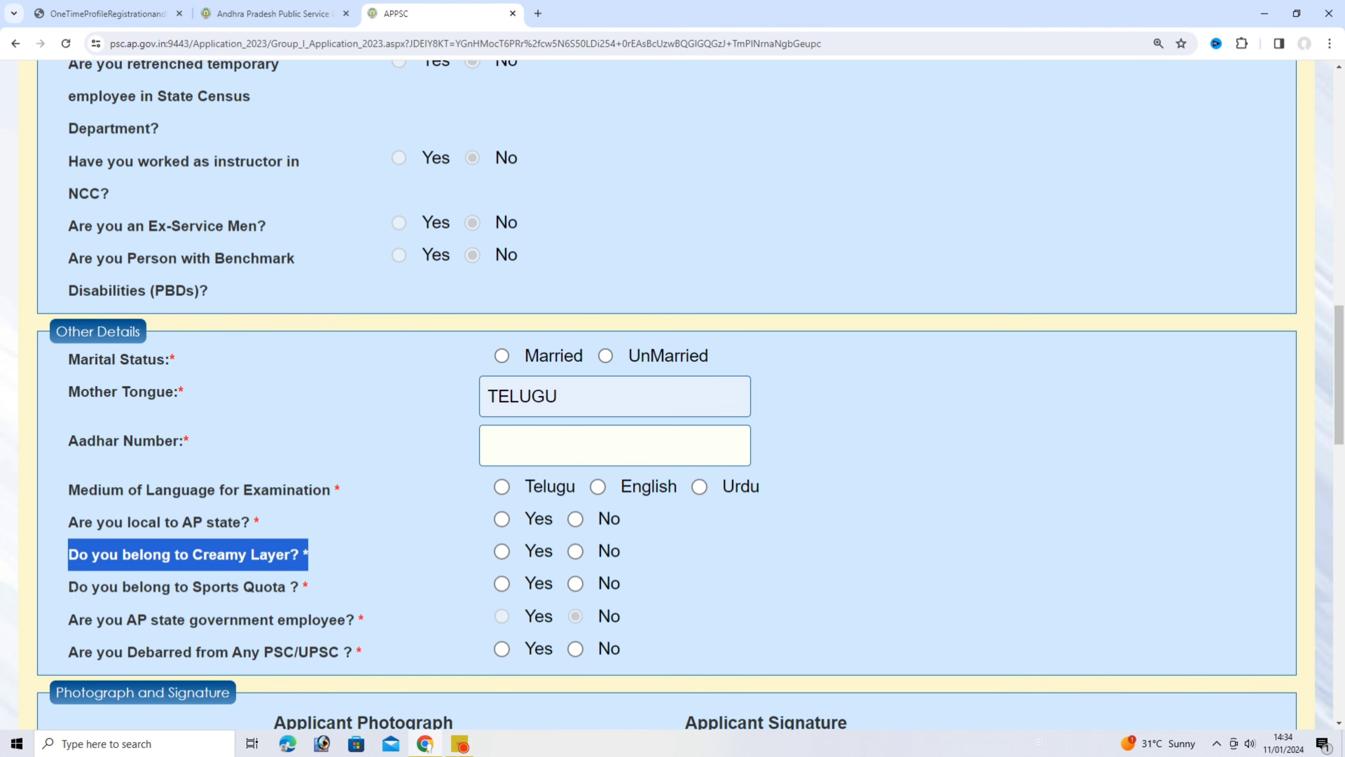
{"action": "left_click_drag", "start_coordinate": [69, 588], "coordinate": [475, 570]}
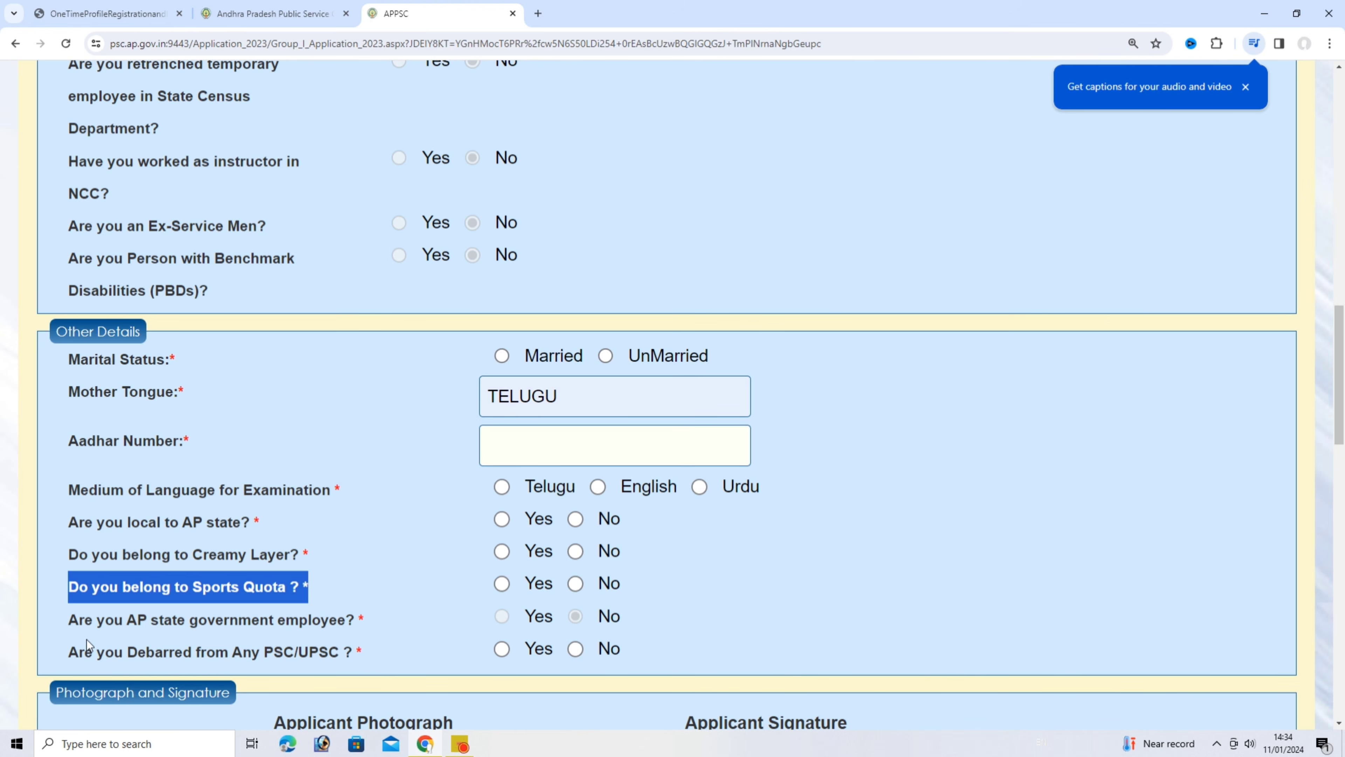
{"action": "left_click", "coordinate": [74, 621]}
{"action": "left_click_drag", "start_coordinate": [74, 620], "coordinate": [403, 622]}
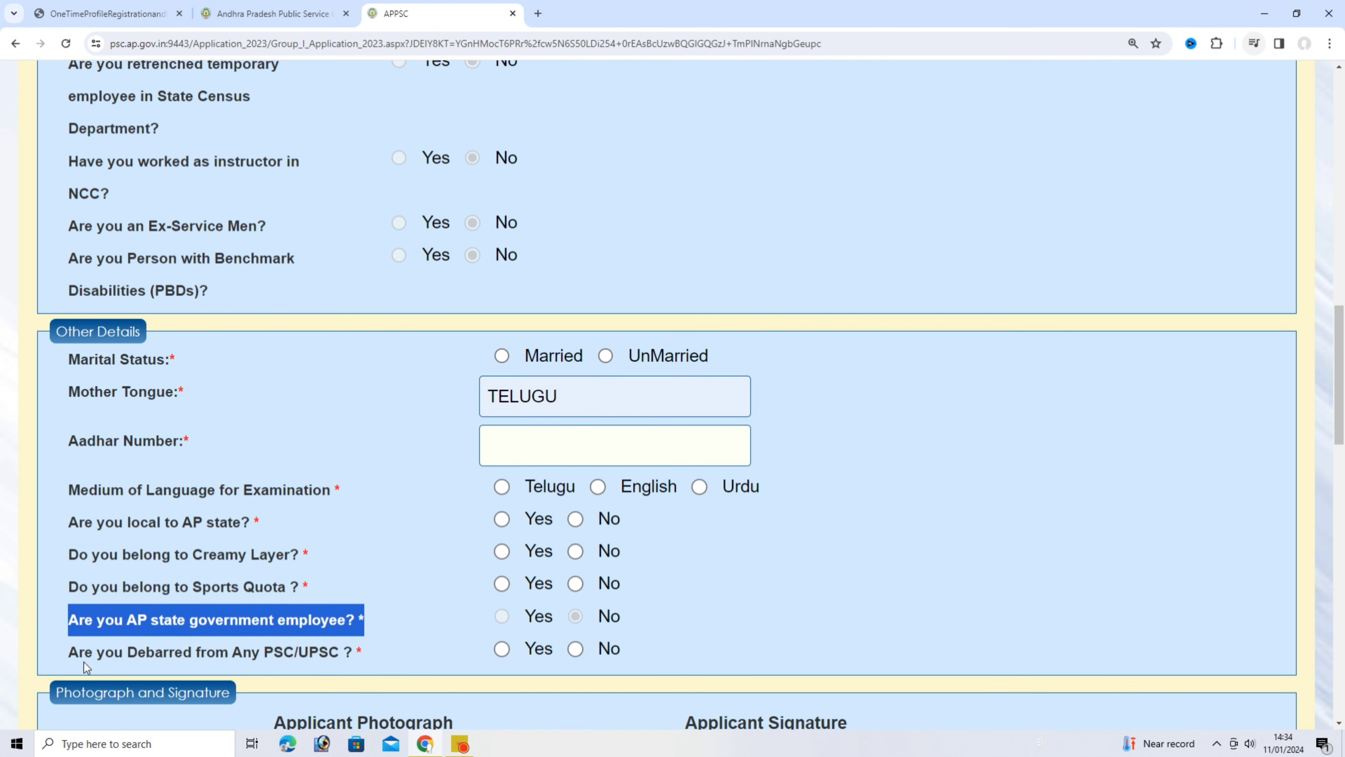
{"action": "left_click_drag", "start_coordinate": [70, 652], "coordinate": [391, 657]}
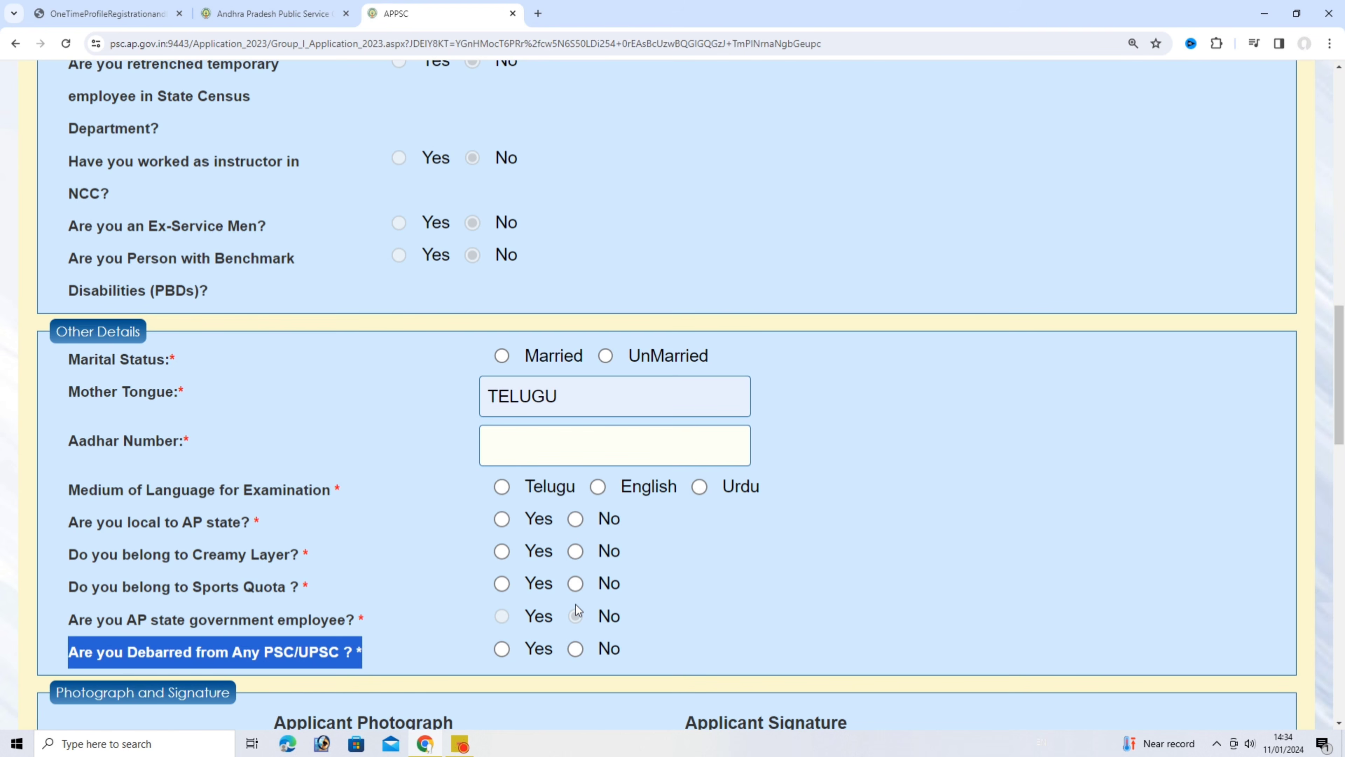
Step: Set the marital status to UnMarried
{"action": "left_click", "coordinate": [605, 357]}
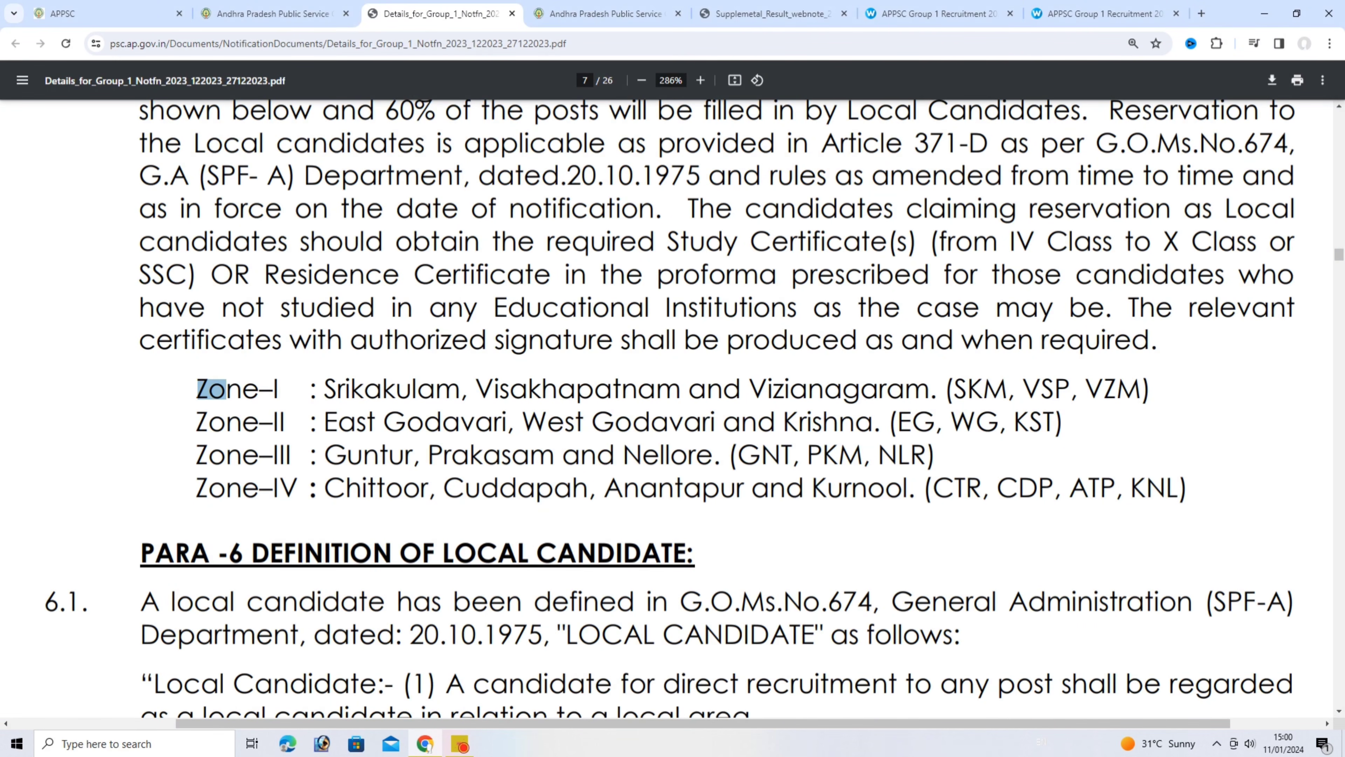
Step: Highlight the Zone-I to Zone-IV district lists in the notification PDF to examine which districts each zone covers
{"action": "left_click_drag", "start_coordinate": [199, 390], "coordinate": [1173, 390]}
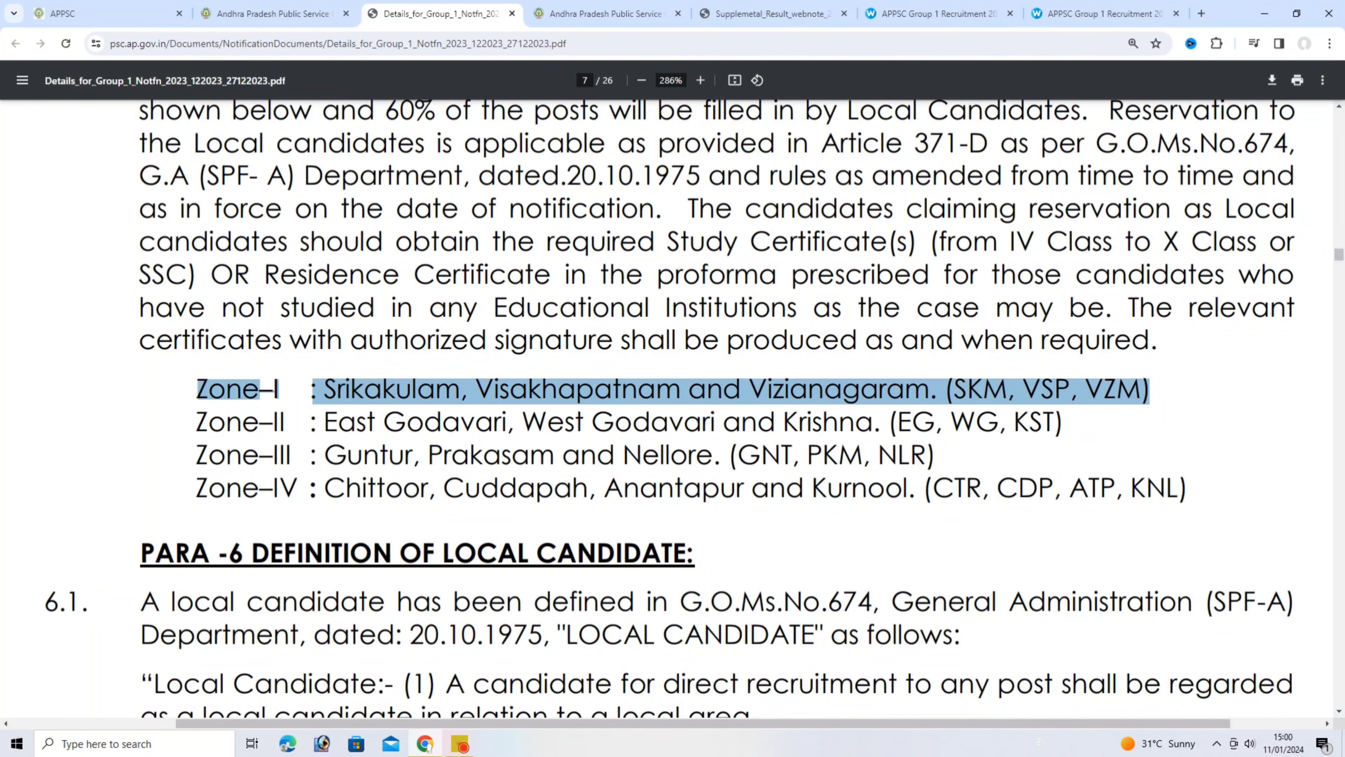
{"action": "left_click_drag", "start_coordinate": [197, 422], "coordinate": [1056, 419]}
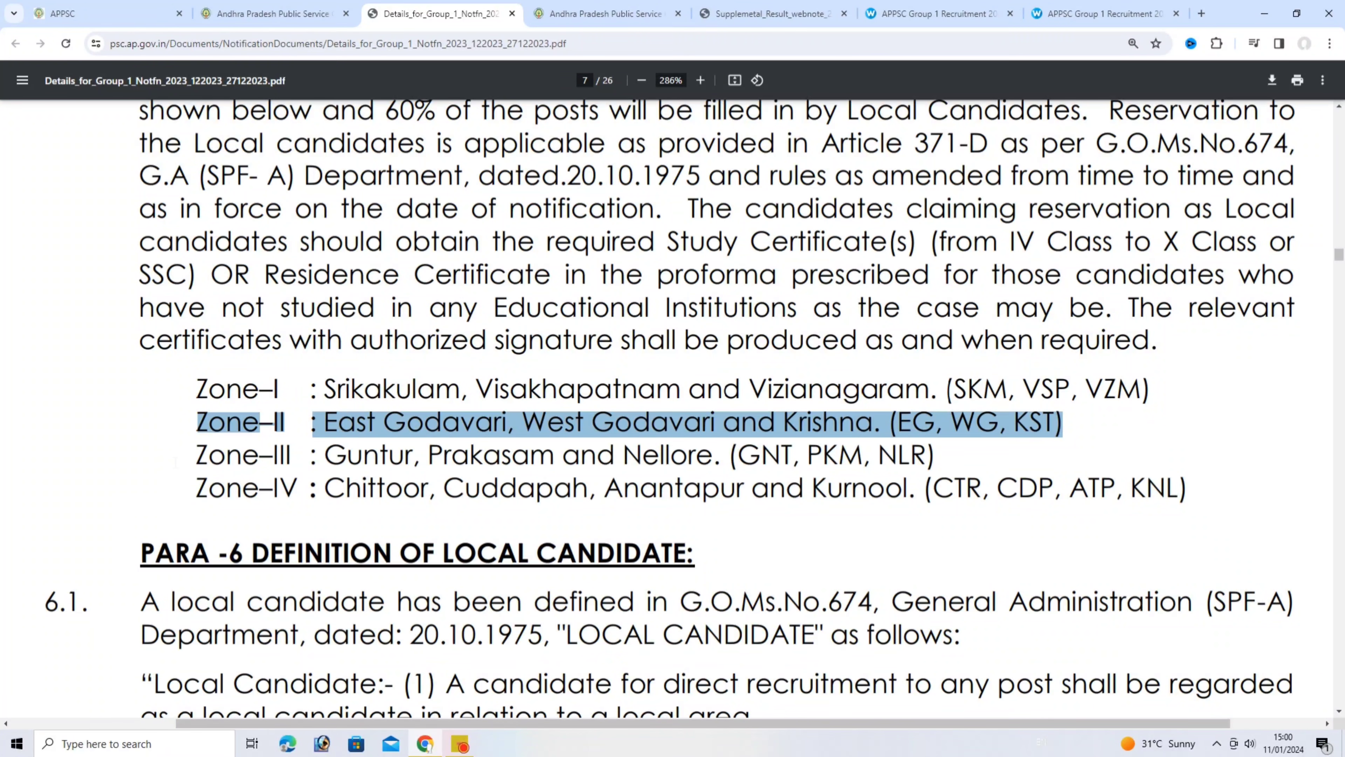
{"action": "left_click_drag", "start_coordinate": [197, 455], "coordinate": [930, 453]}
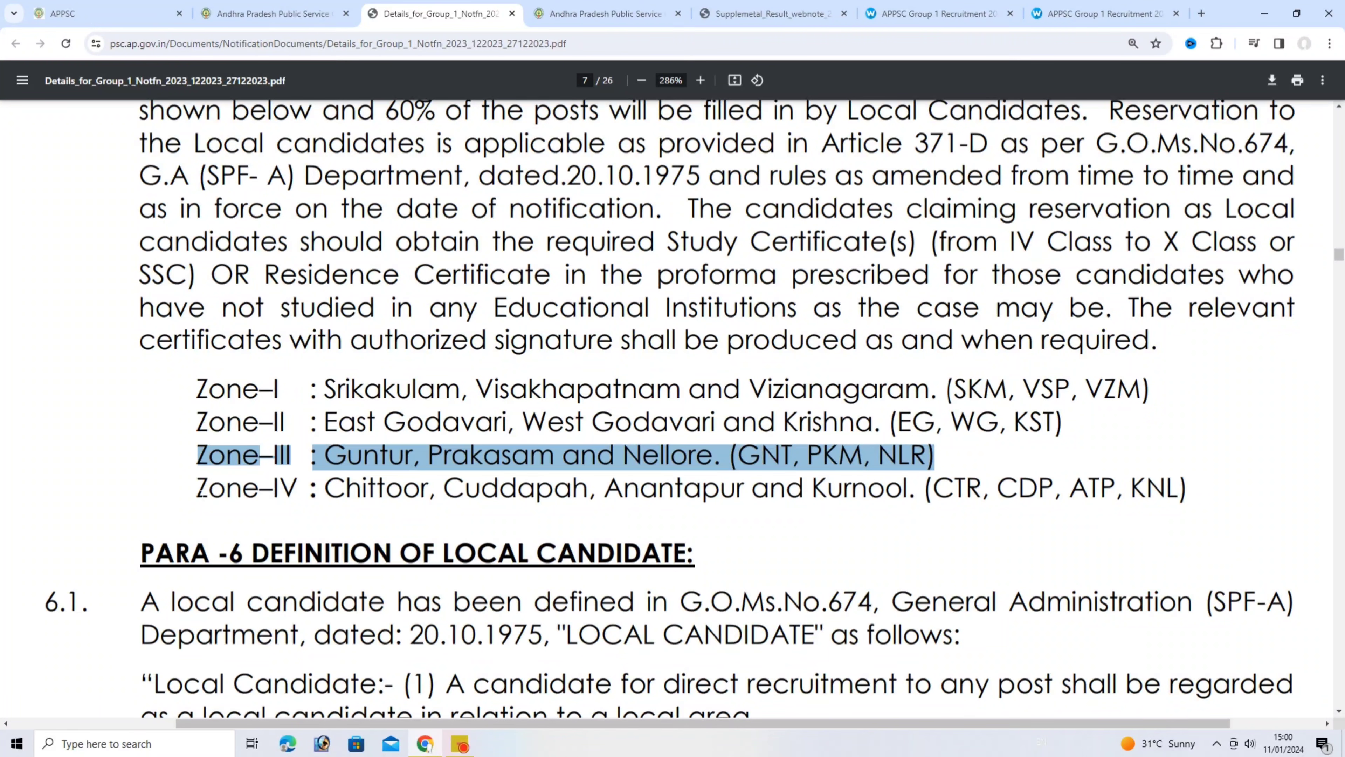
{"action": "left_click_drag", "start_coordinate": [198, 489], "coordinate": [1217, 490]}
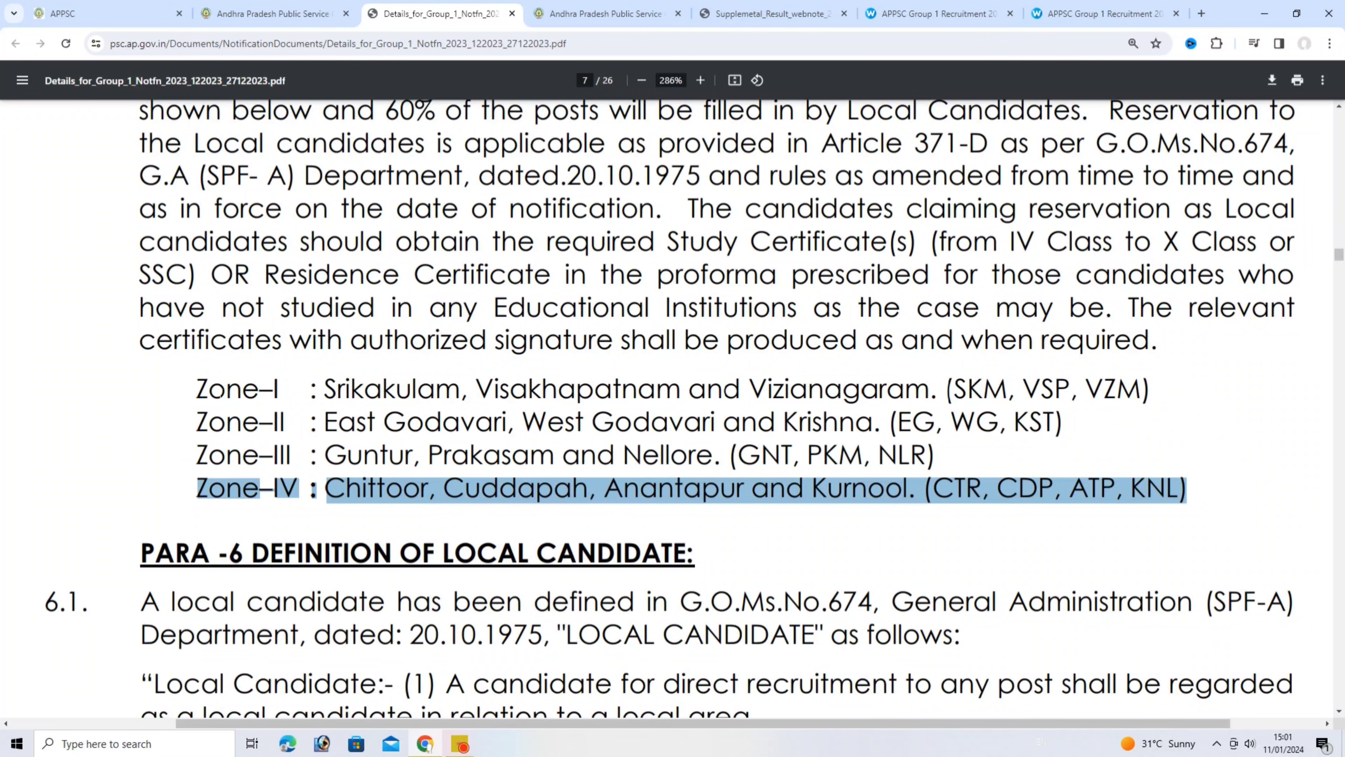
{"action": "left_click_drag", "start_coordinate": [198, 389], "coordinate": [1210, 499]}
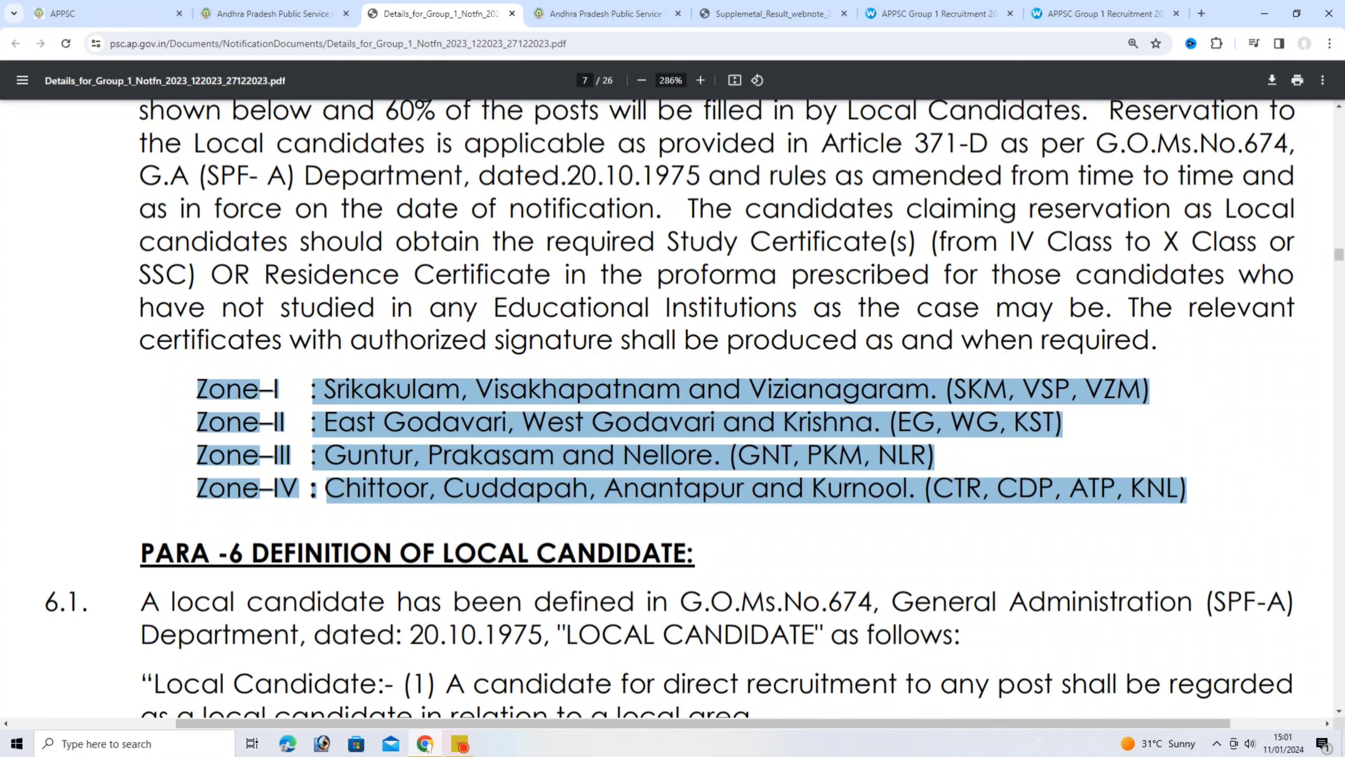
{"action": "left_click", "coordinate": [460, 744]}
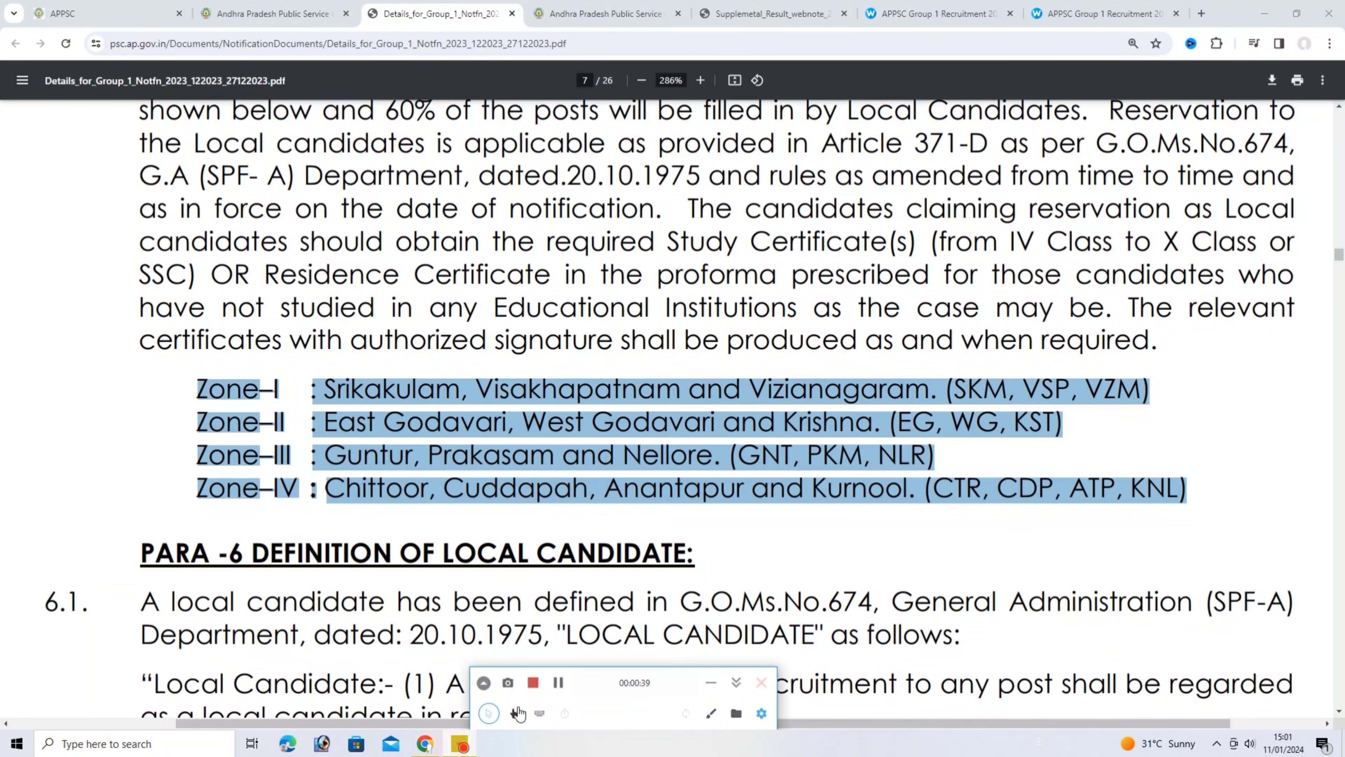
{"action": "left_click", "coordinate": [532, 683]}
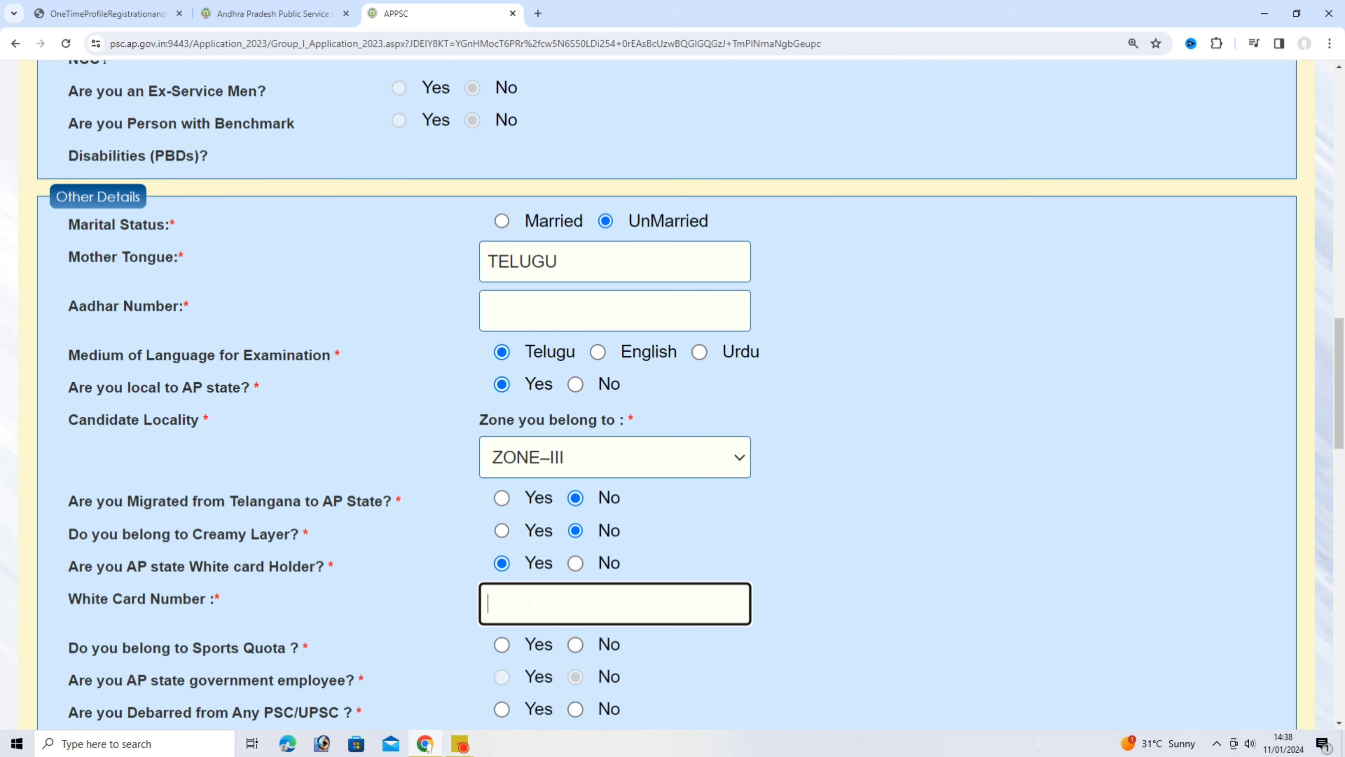
Step: Answer No to the Sports Quota question in the application form's Other Details section
{"action": "scroll", "coordinate": [529, 603], "scroll_direction": "down", "scroll_amount": 1}
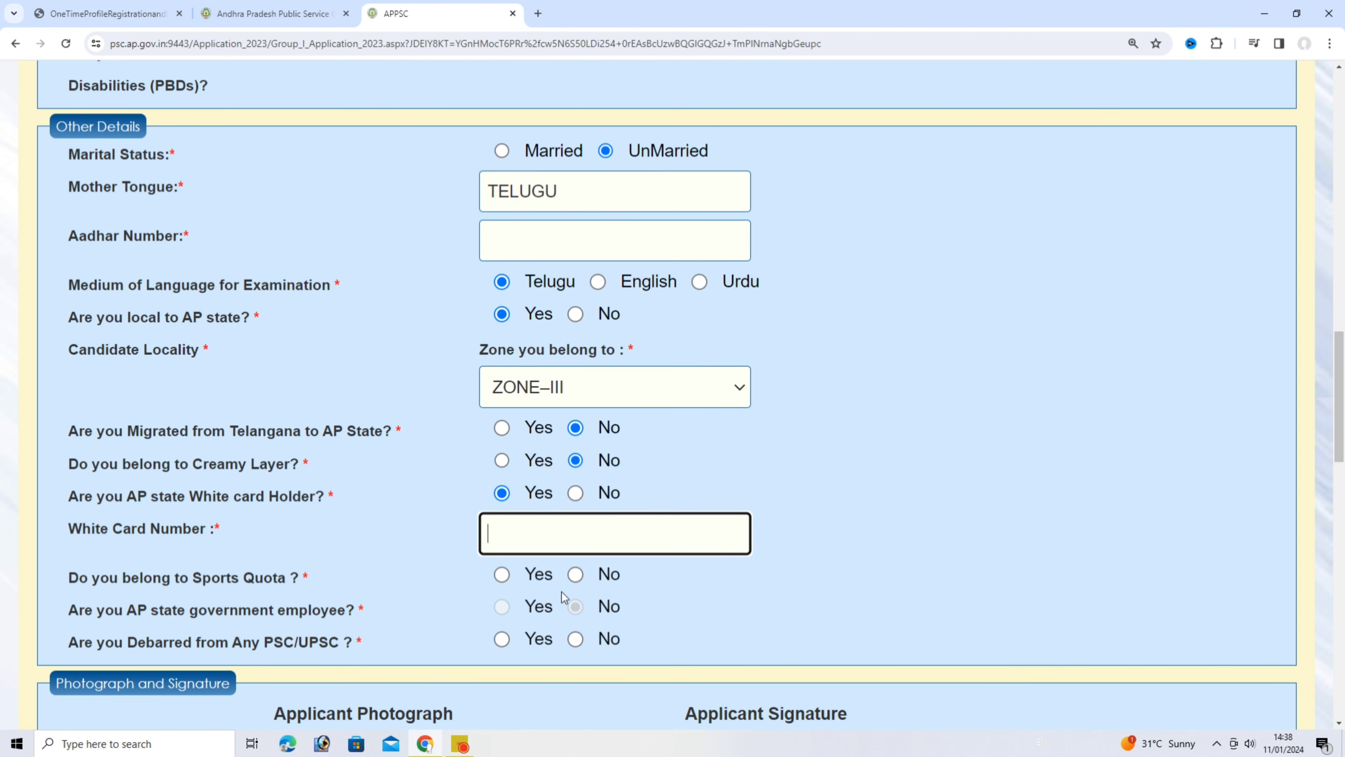
{"action": "left_click", "coordinate": [574, 581]}
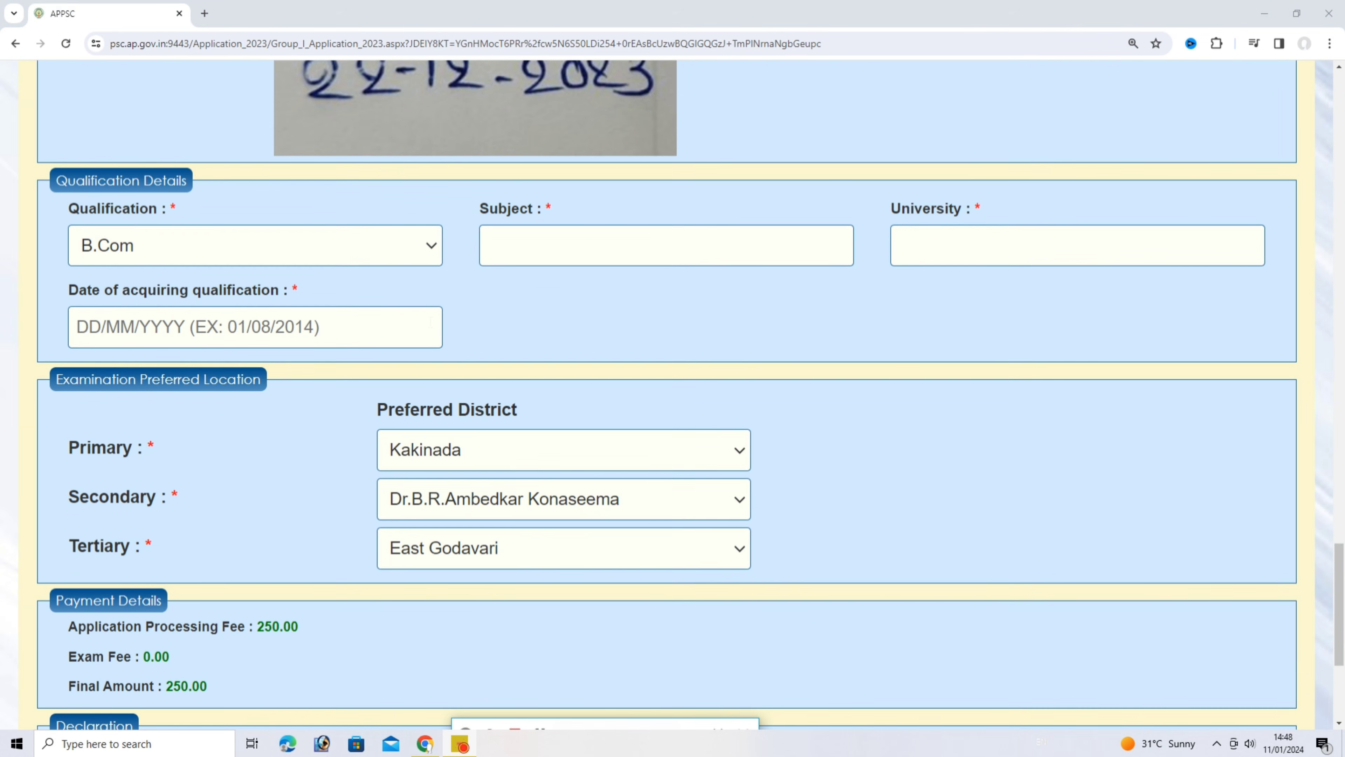
Step: Try others as the qualification and go through the Subject and University fields it offers
{"action": "scroll", "coordinate": [435, 328], "scroll_direction": "down", "scroll_amount": 1}
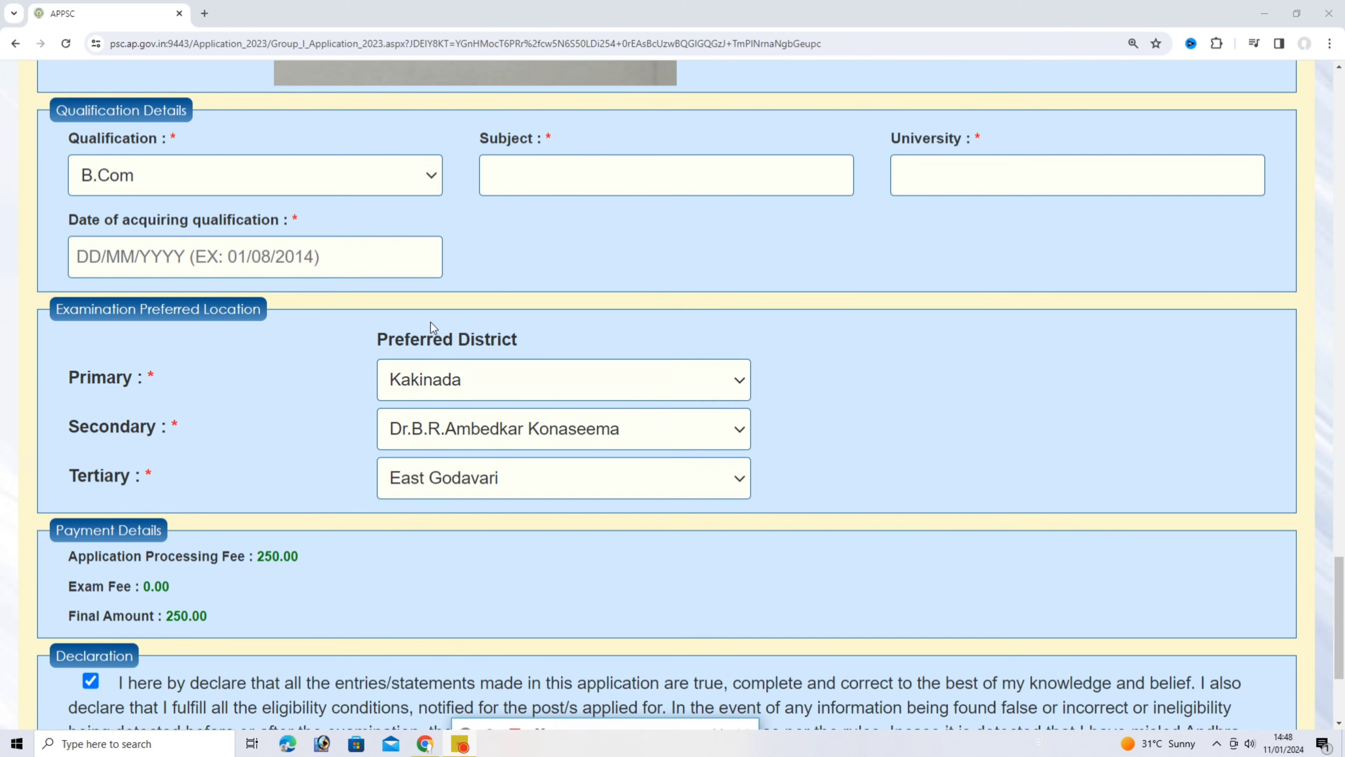
{"action": "left_click", "coordinate": [357, 185]}
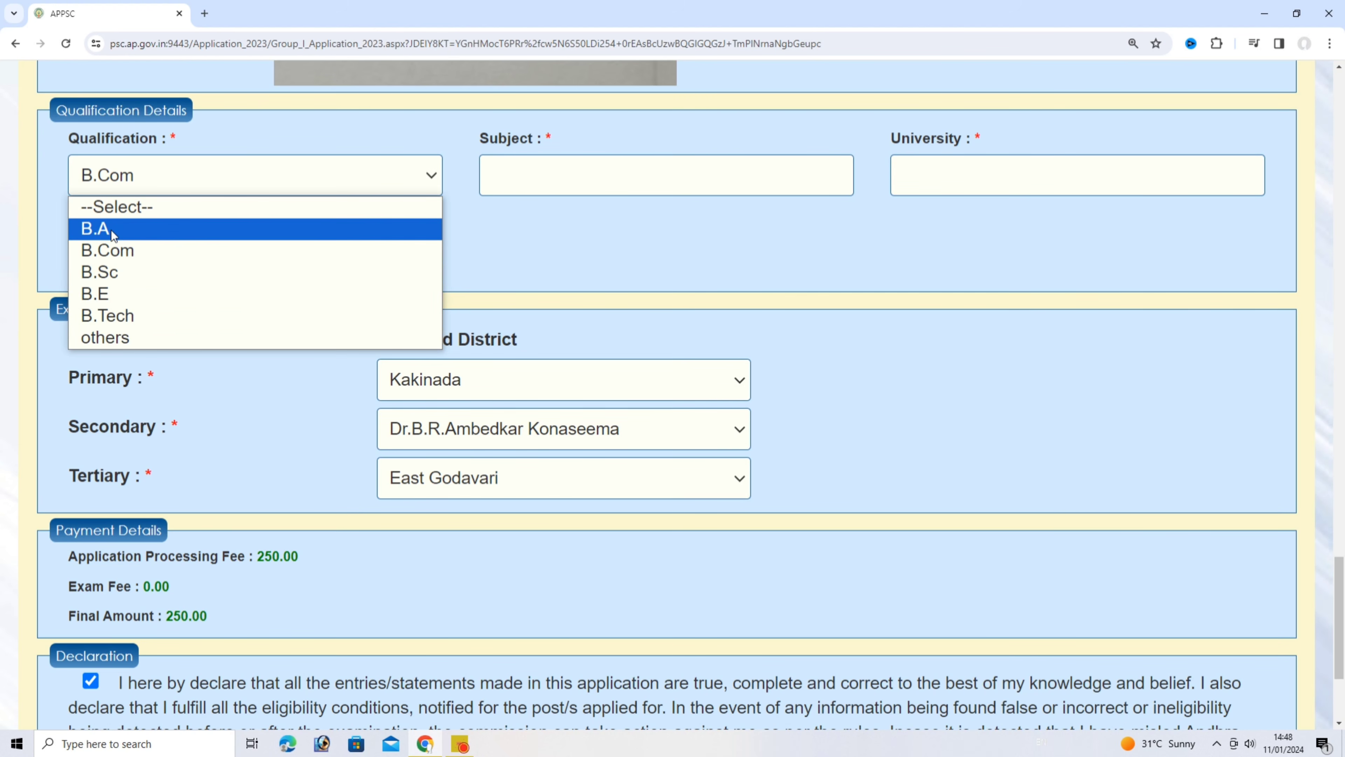
{"action": "left_click", "coordinate": [153, 339]}
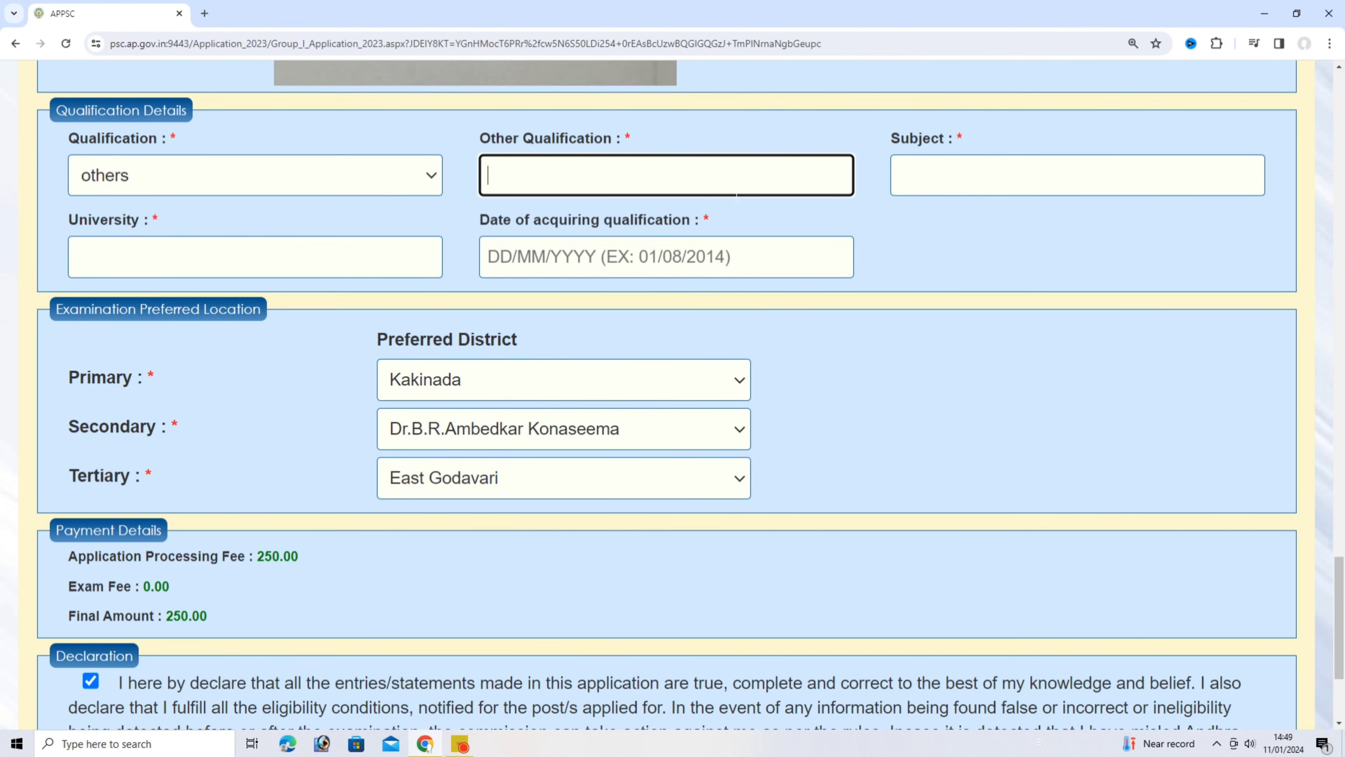
{"action": "left_click", "coordinate": [920, 168]}
{"action": "left_click", "coordinate": [247, 248]}
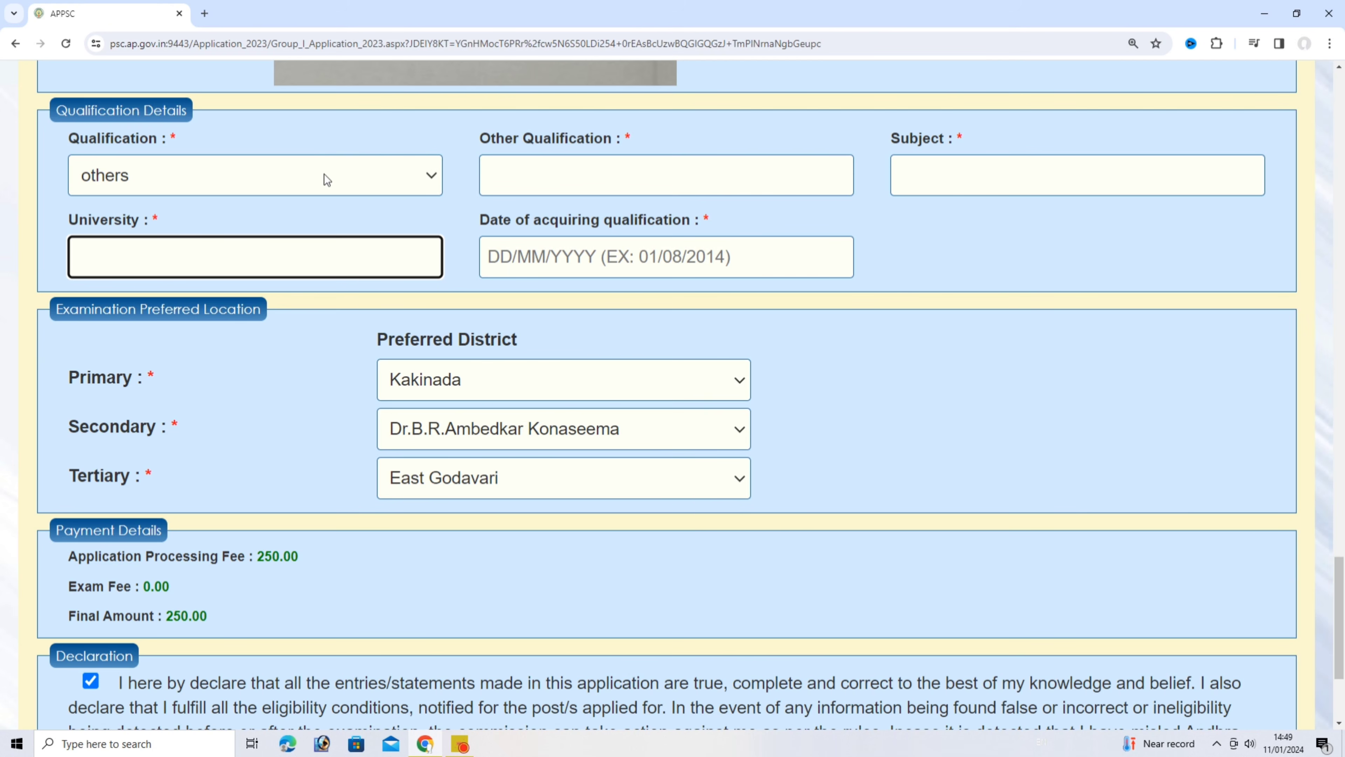
Step: Set the qualification to B.Com in Qualification Details and move on to the University field
{"action": "left_click", "coordinate": [362, 175]}
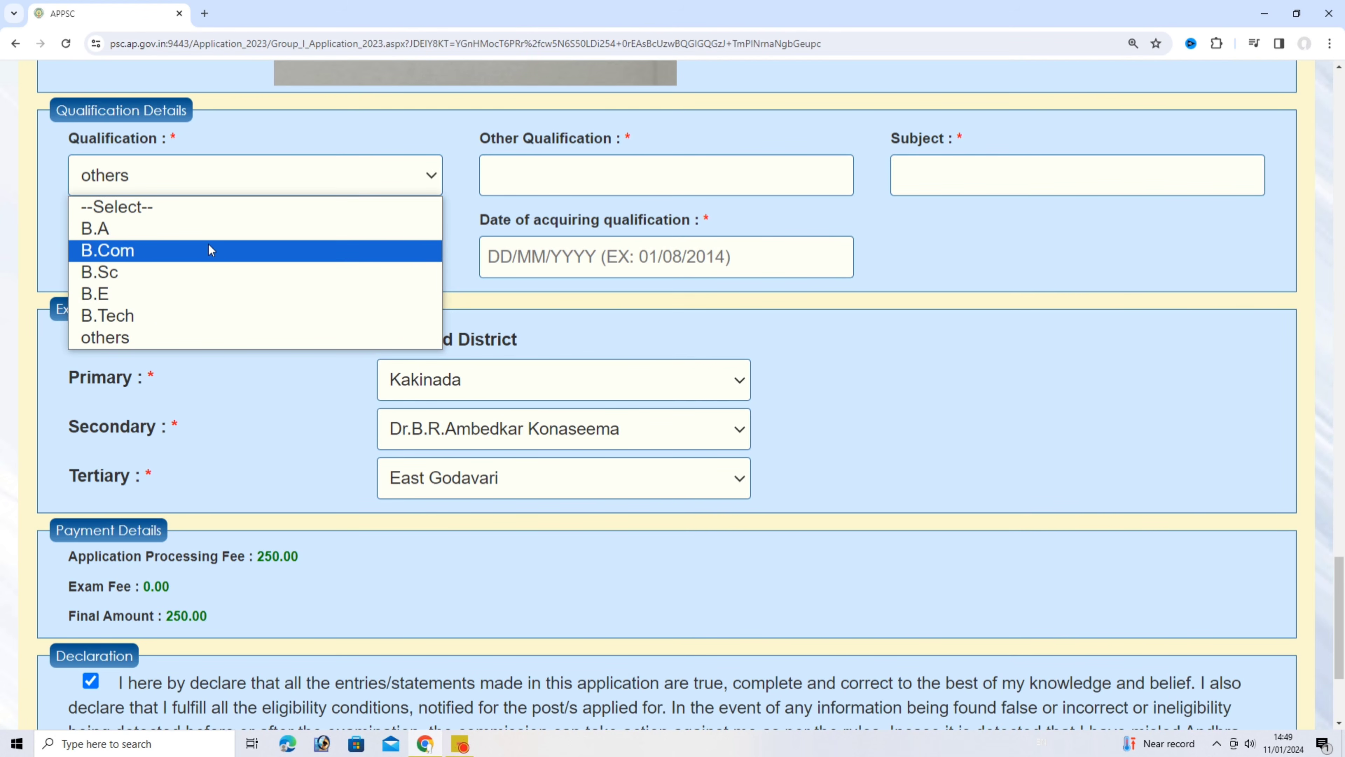
{"action": "left_click", "coordinate": [221, 258]}
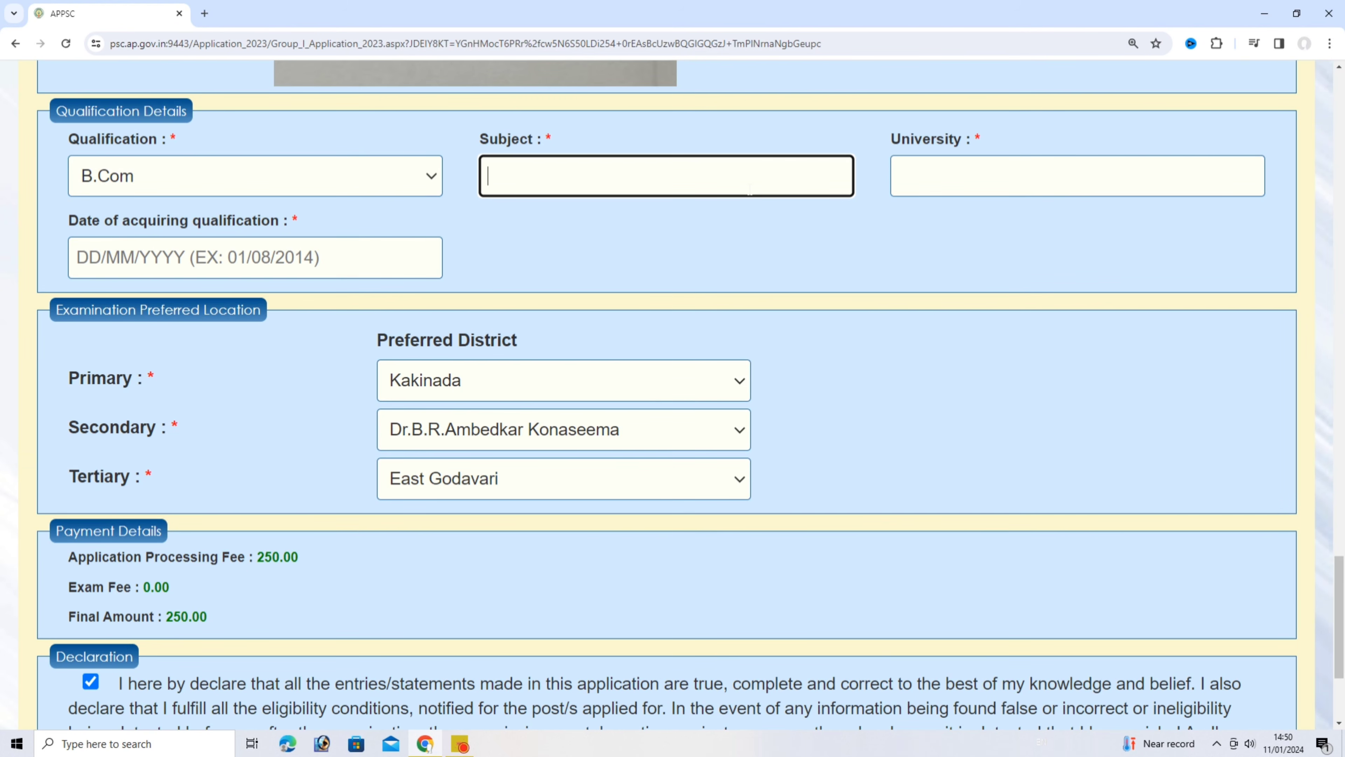
{"action": "left_click", "coordinate": [936, 191]}
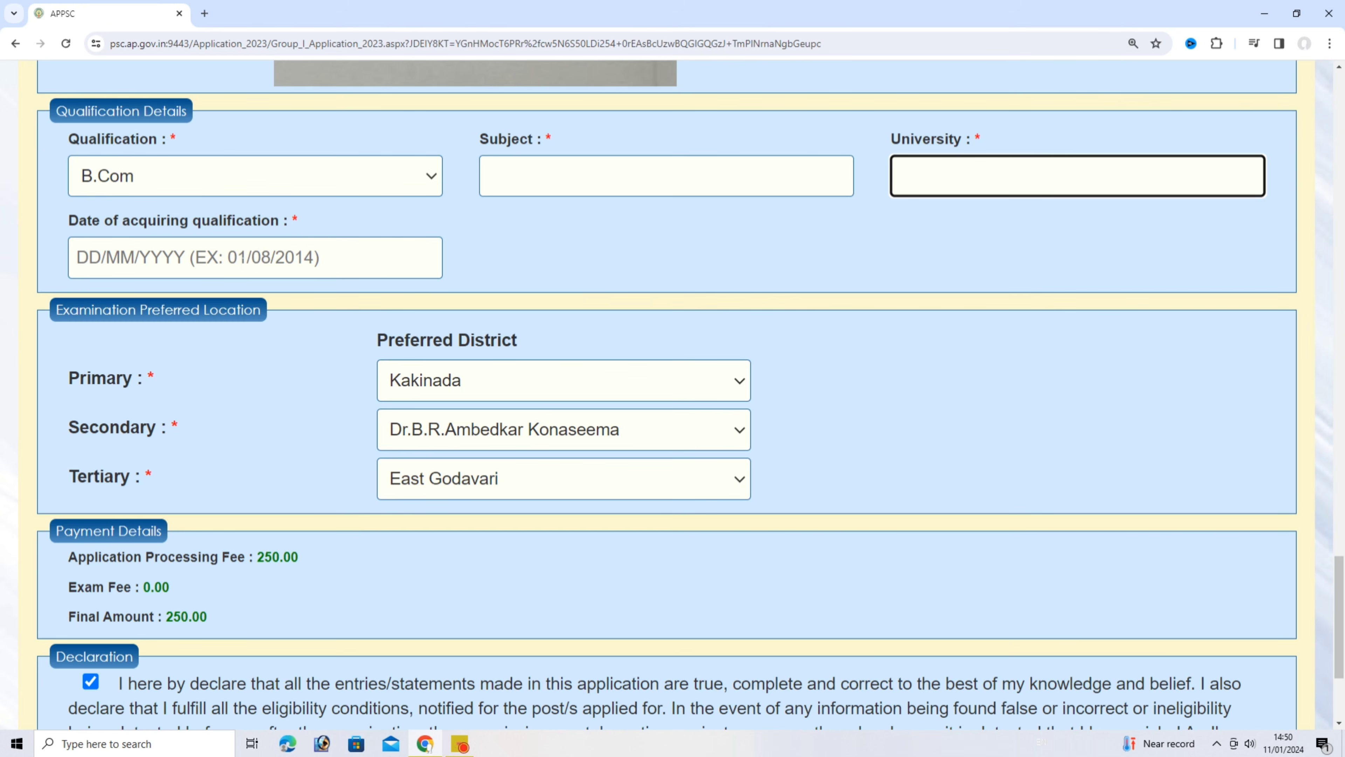
Step: Open the calendar for the date of acquiring qualification and browse its years back to 2000-2009
{"action": "left_click", "coordinate": [252, 258]}
{"action": "left_click", "coordinate": [206, 295]}
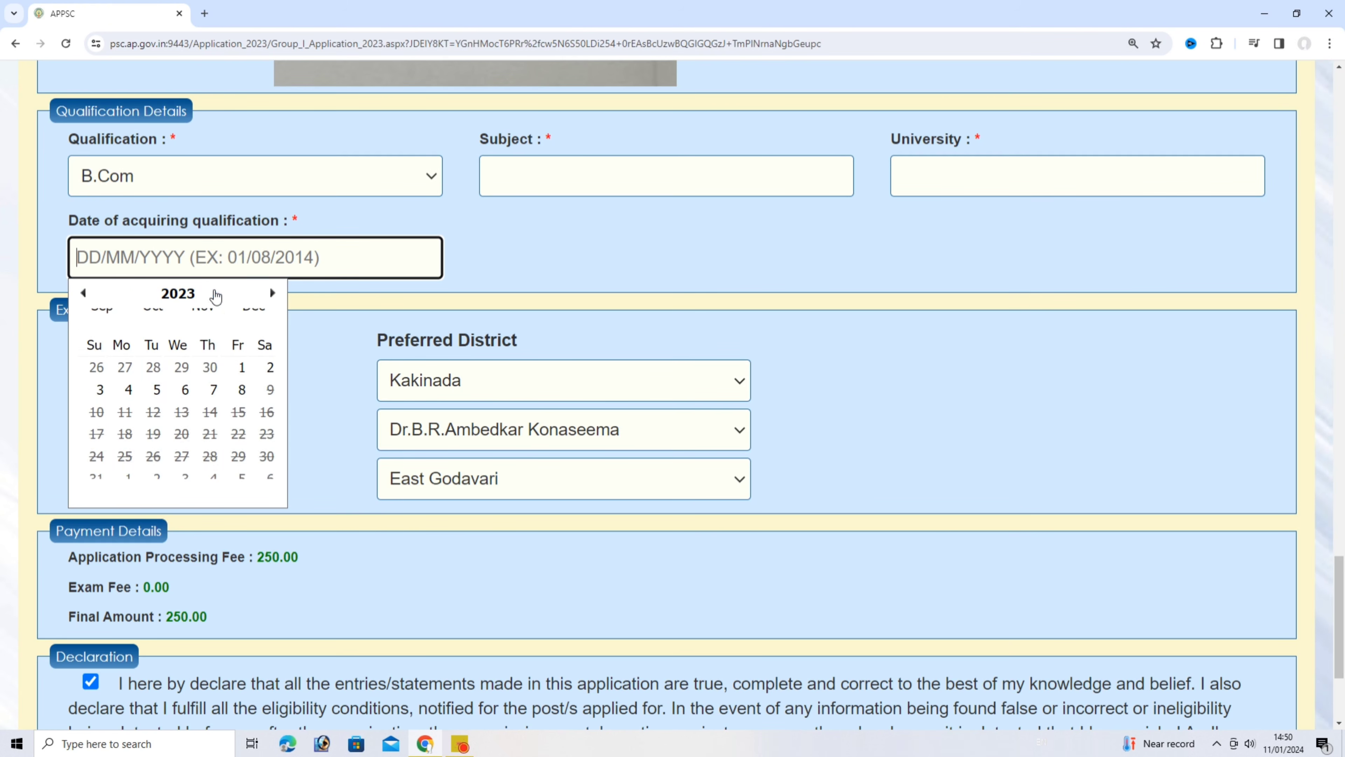
{"action": "left_click", "coordinate": [146, 296]}
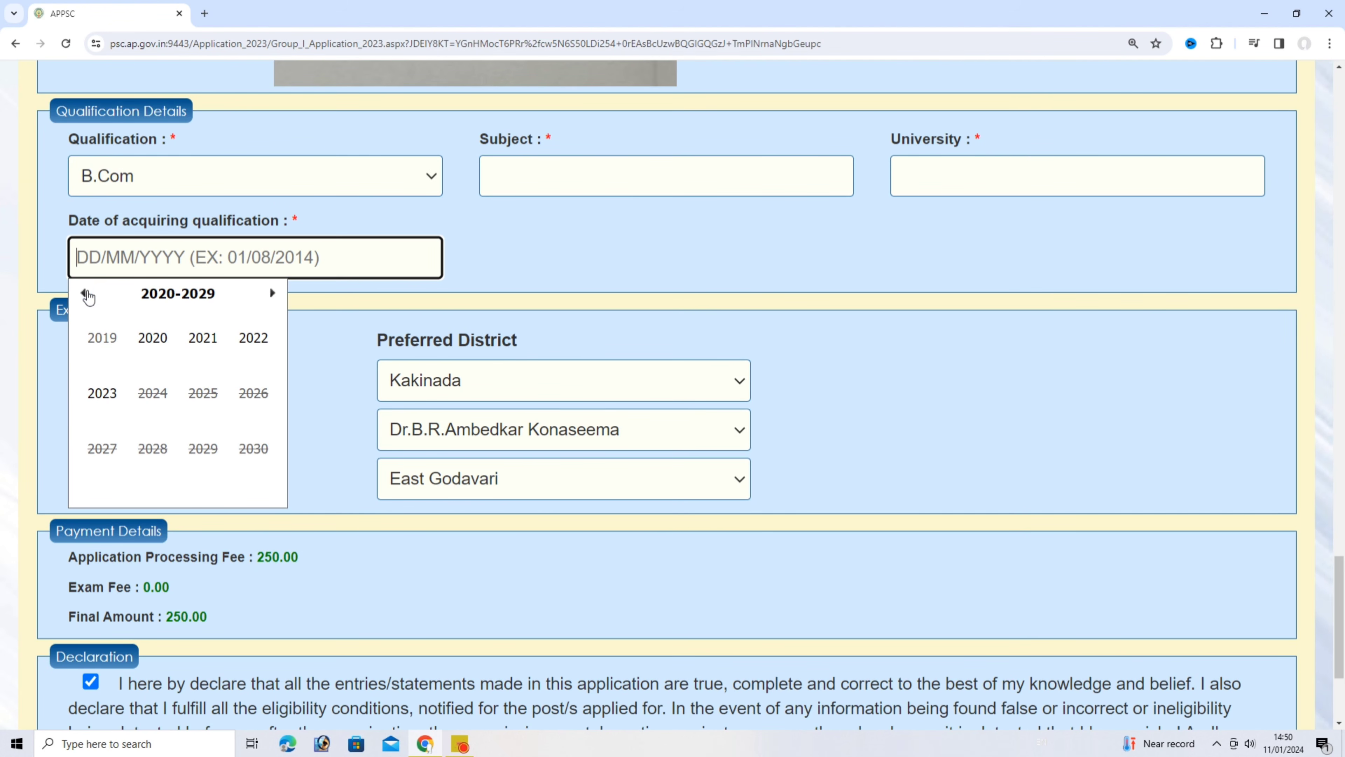
{"action": "left_click", "coordinate": [84, 294]}
{"action": "left_click", "coordinate": [84, 293]}
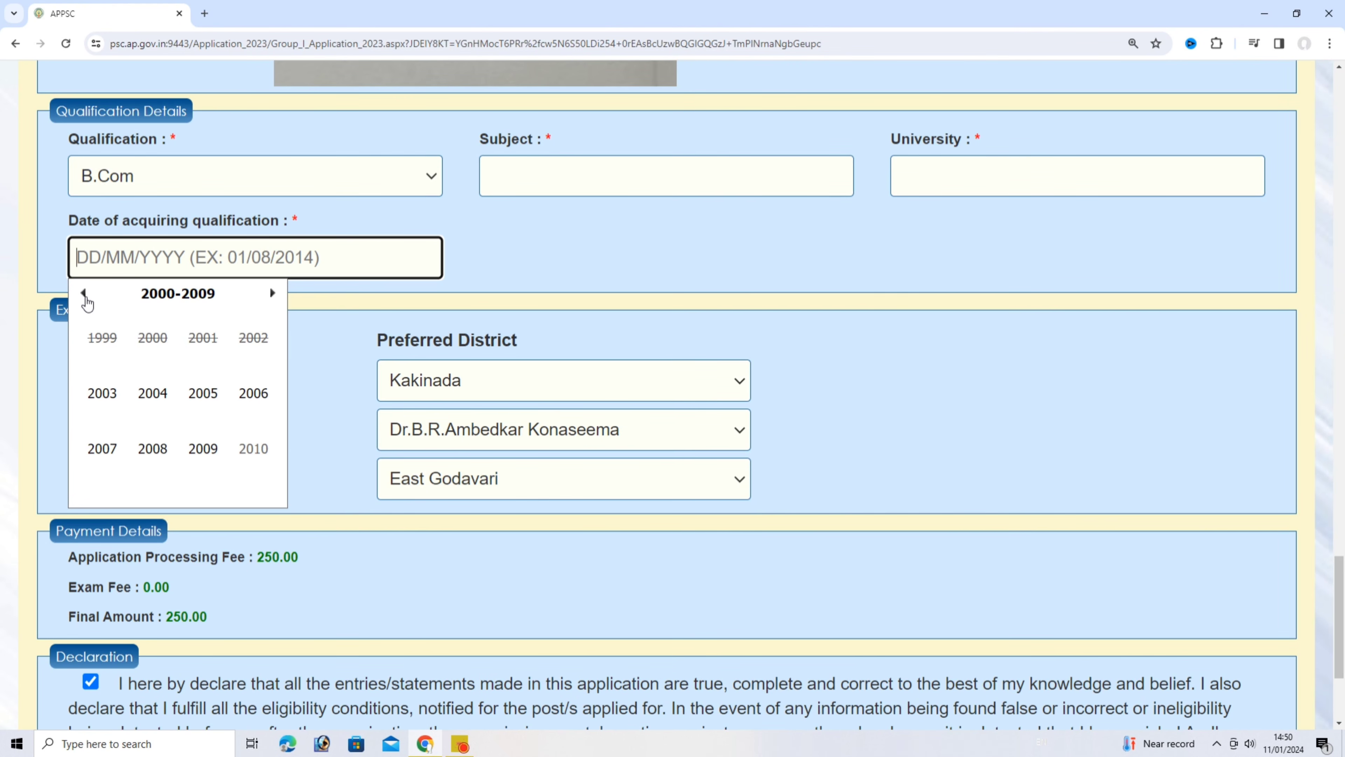
{"action": "scroll", "coordinate": [159, 344], "scroll_direction": "down", "scroll_amount": 3}
{"action": "scroll", "coordinate": [201, 365], "scroll_direction": "up", "scroll_amount": 4}
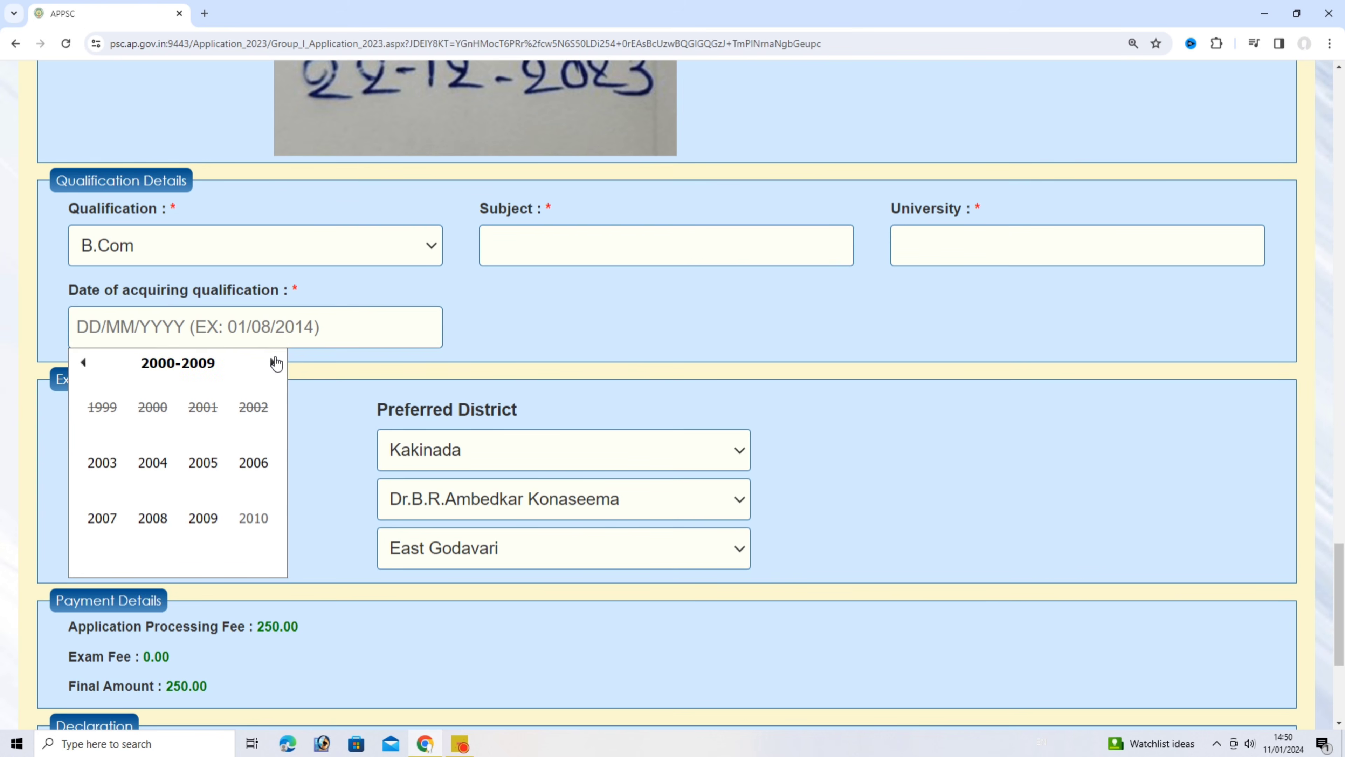
Step: Set the date of acquiring qualification to 01/07/2022
{"action": "left_click", "coordinate": [274, 363]}
{"action": "left_click", "coordinate": [273, 363]}
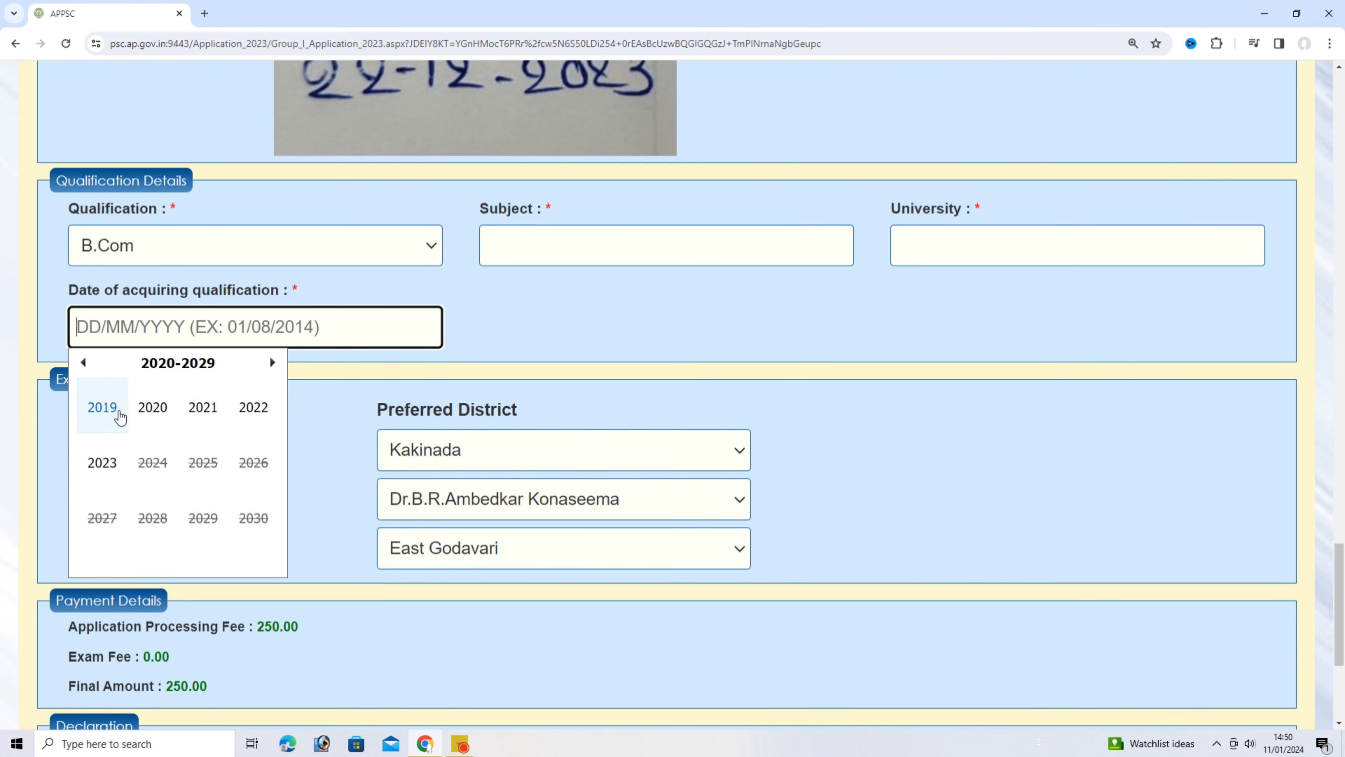
{"action": "left_click", "coordinate": [254, 408]}
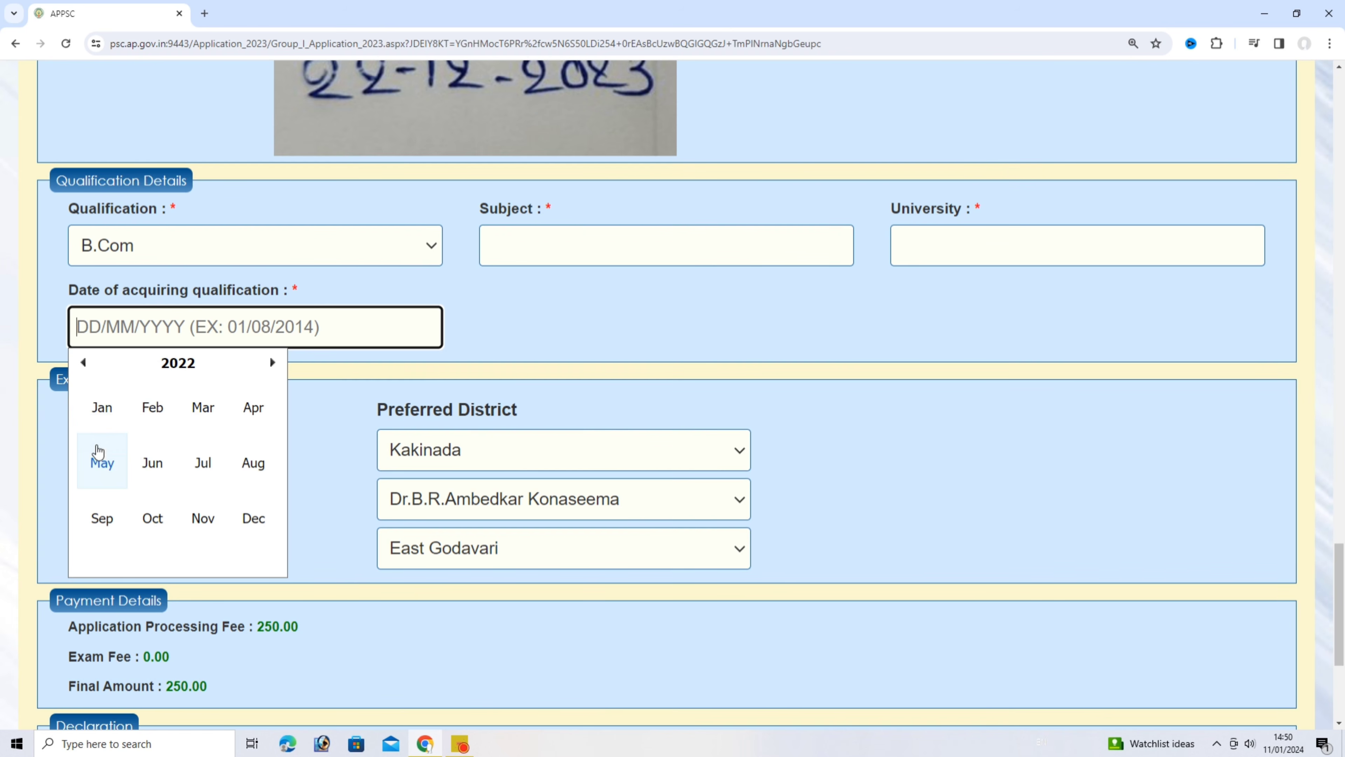
{"action": "left_click", "coordinate": [102, 463]}
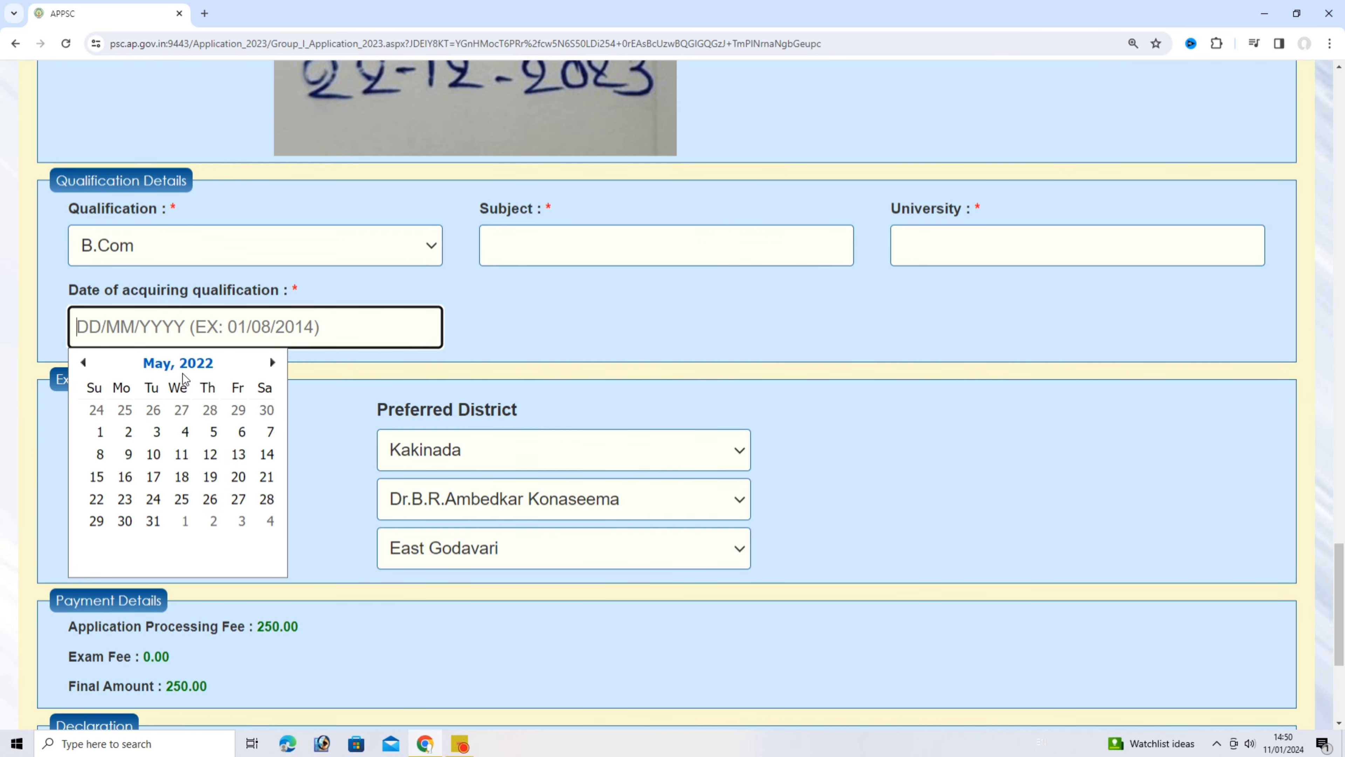
{"action": "left_click", "coordinate": [175, 363]}
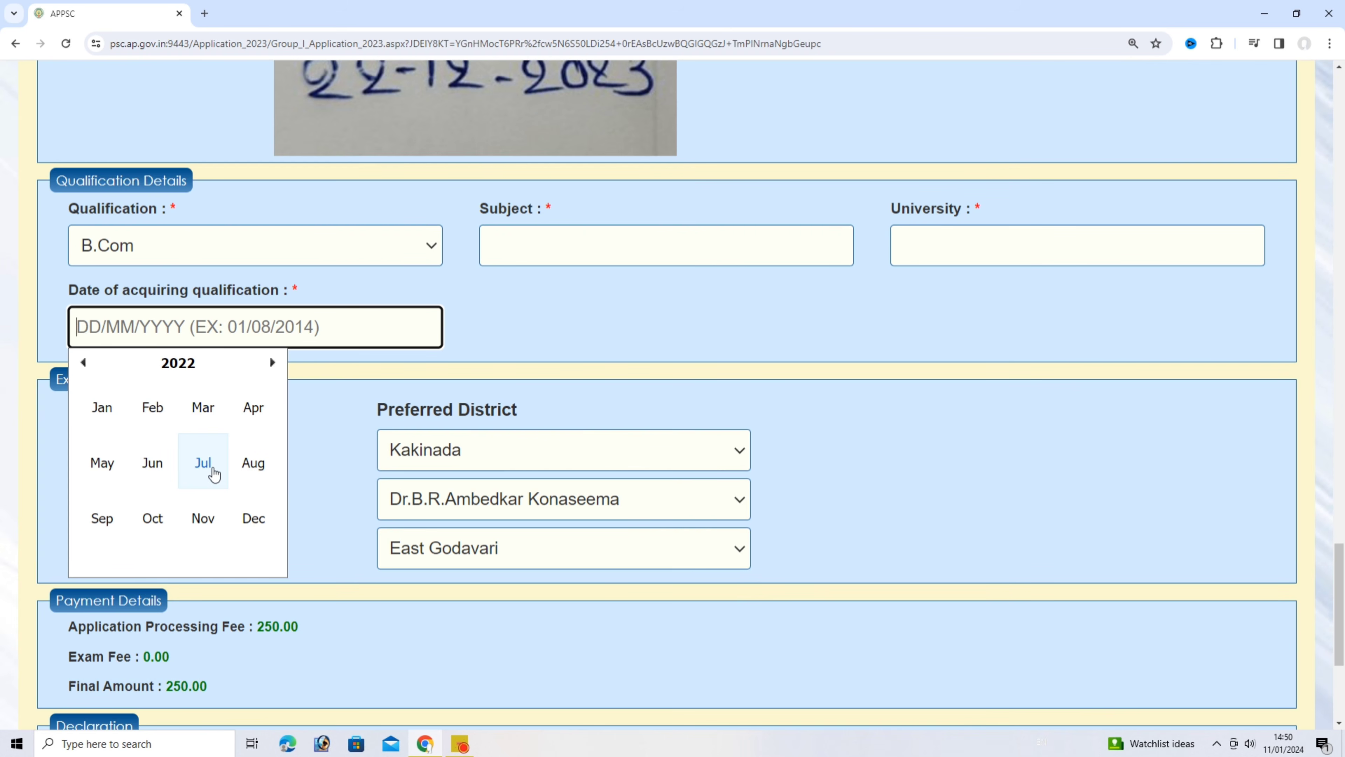
{"action": "left_click", "coordinate": [211, 467]}
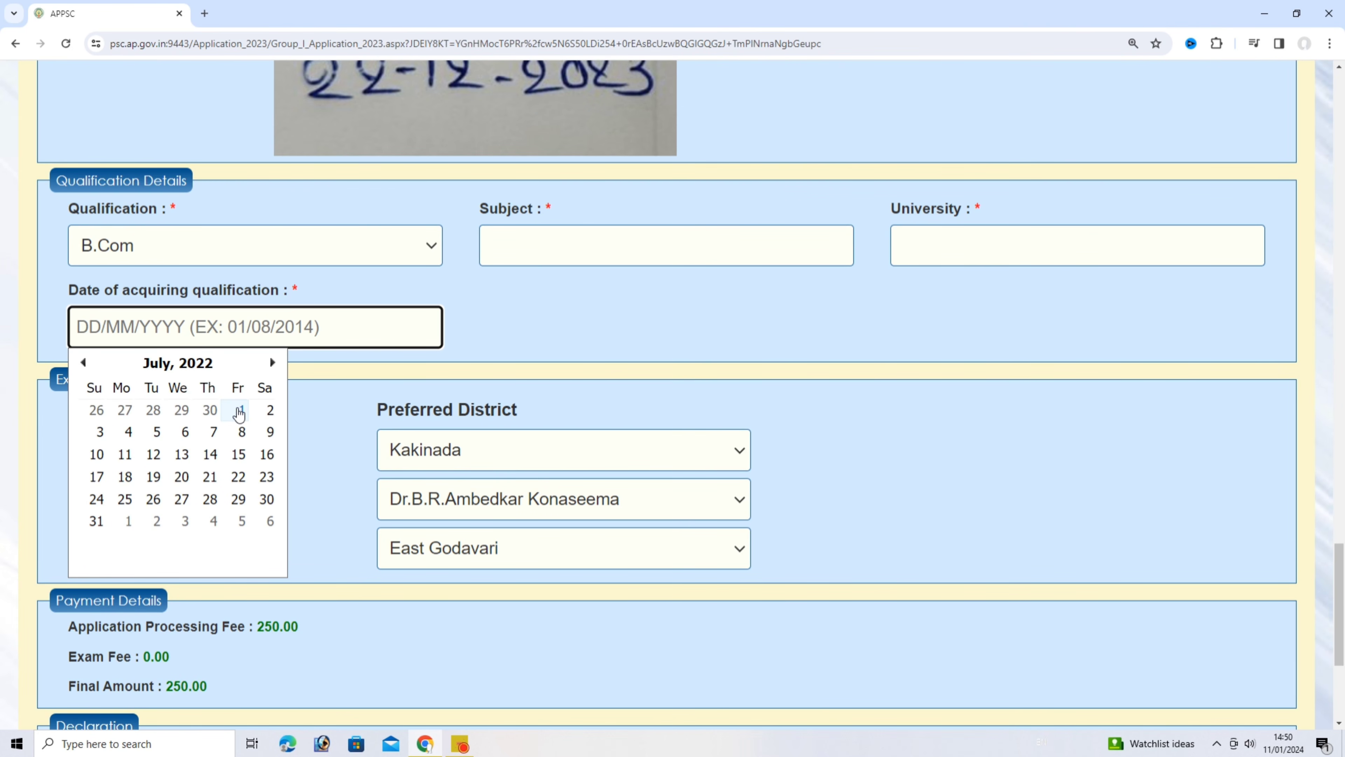
{"action": "left_click", "coordinate": [241, 414]}
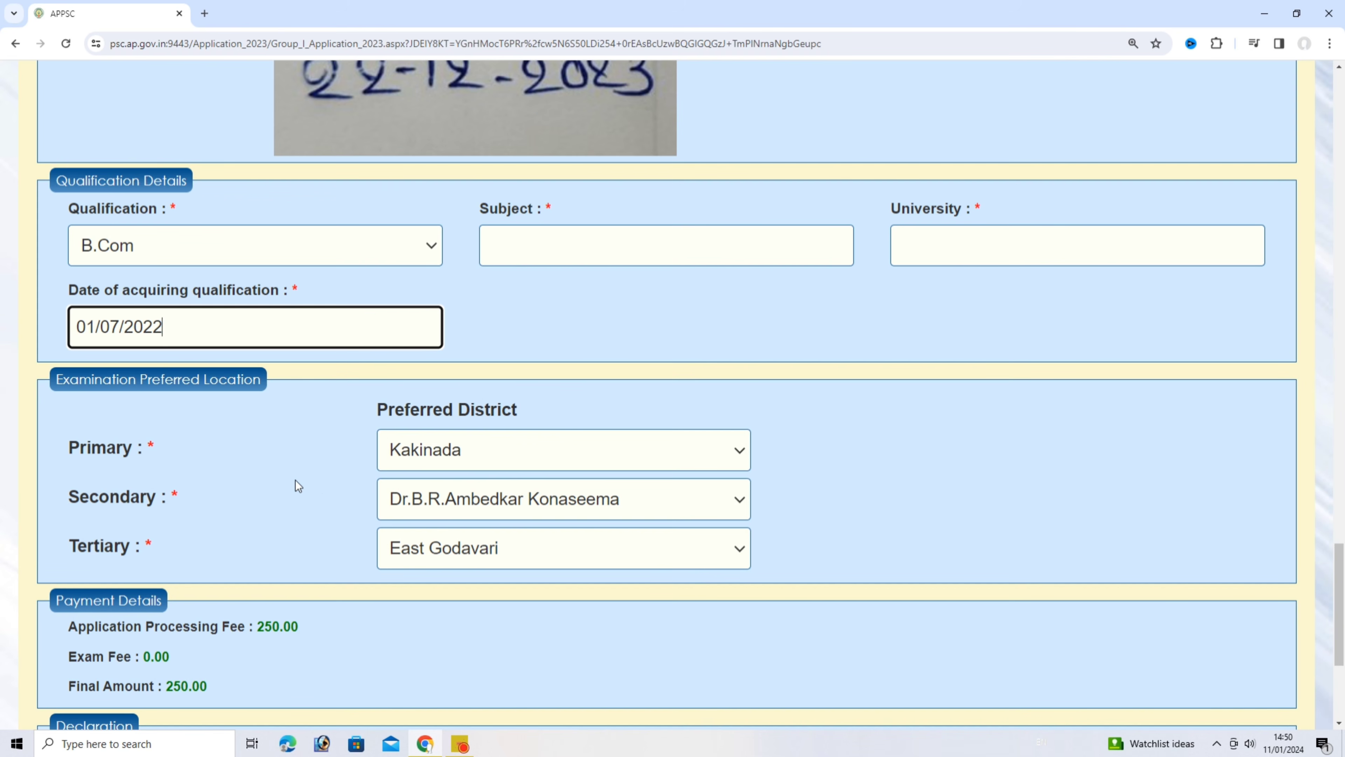
Step: Choose Kakinada as the primary preferred examination district
{"action": "left_click", "coordinate": [452, 450]}
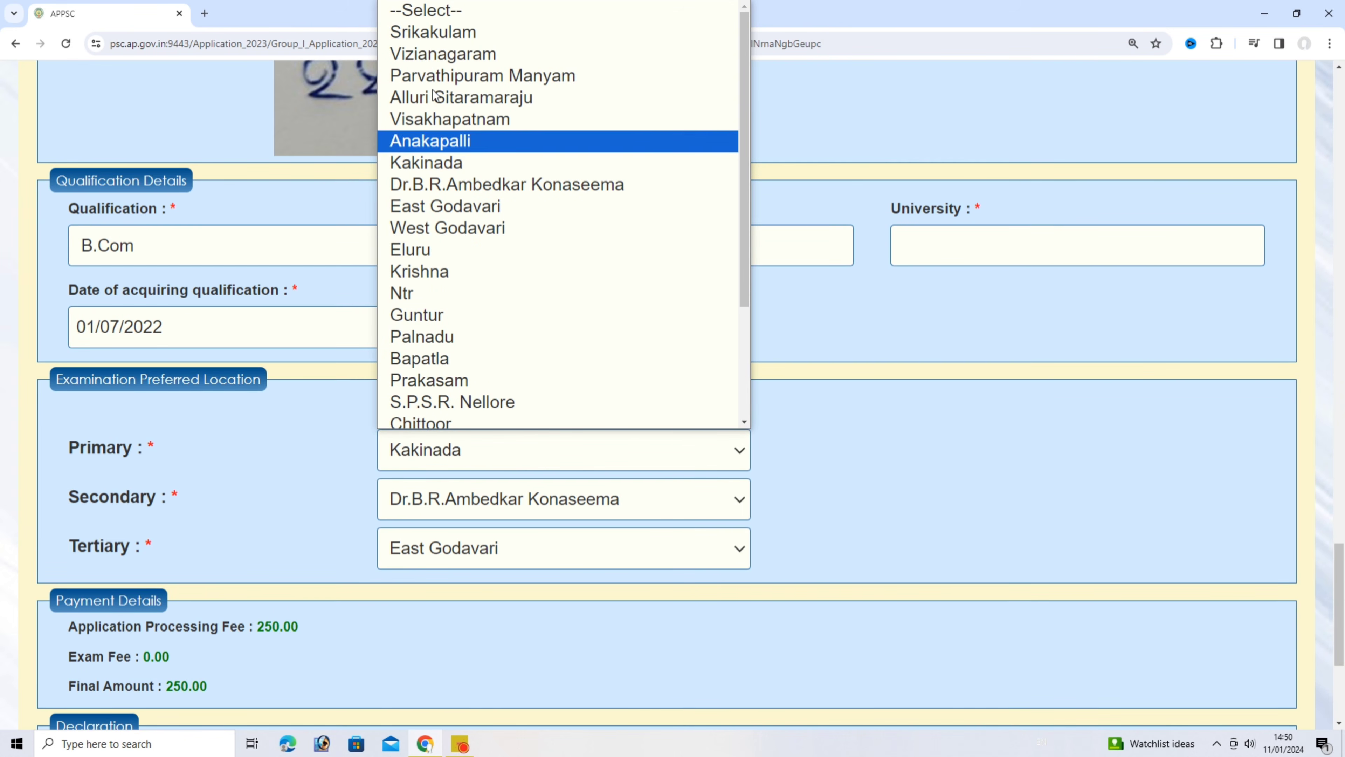
{"action": "scroll", "coordinate": [424, 263], "scroll_direction": "down", "scroll_amount": 3}
{"action": "scroll", "coordinate": [424, 265], "scroll_direction": "up", "scroll_amount": 3}
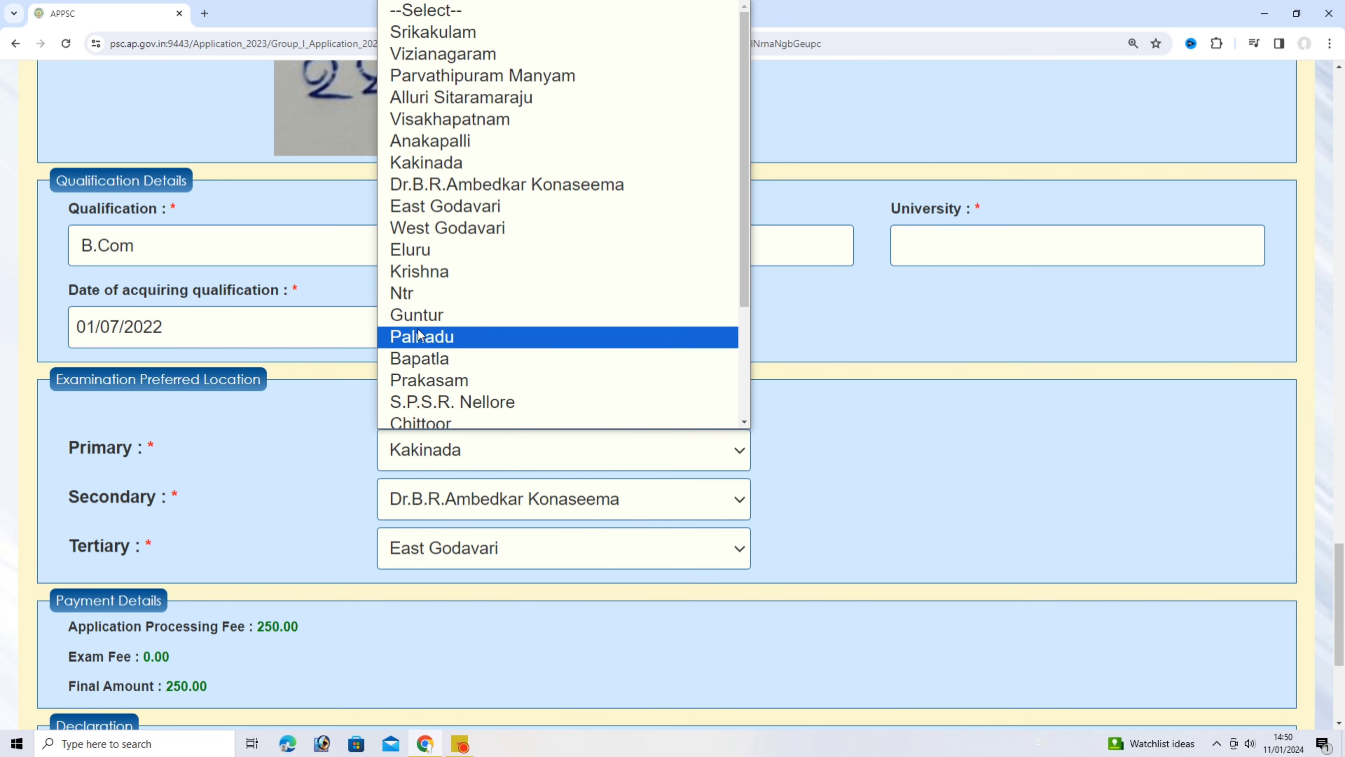
{"action": "left_click", "coordinate": [445, 163]}
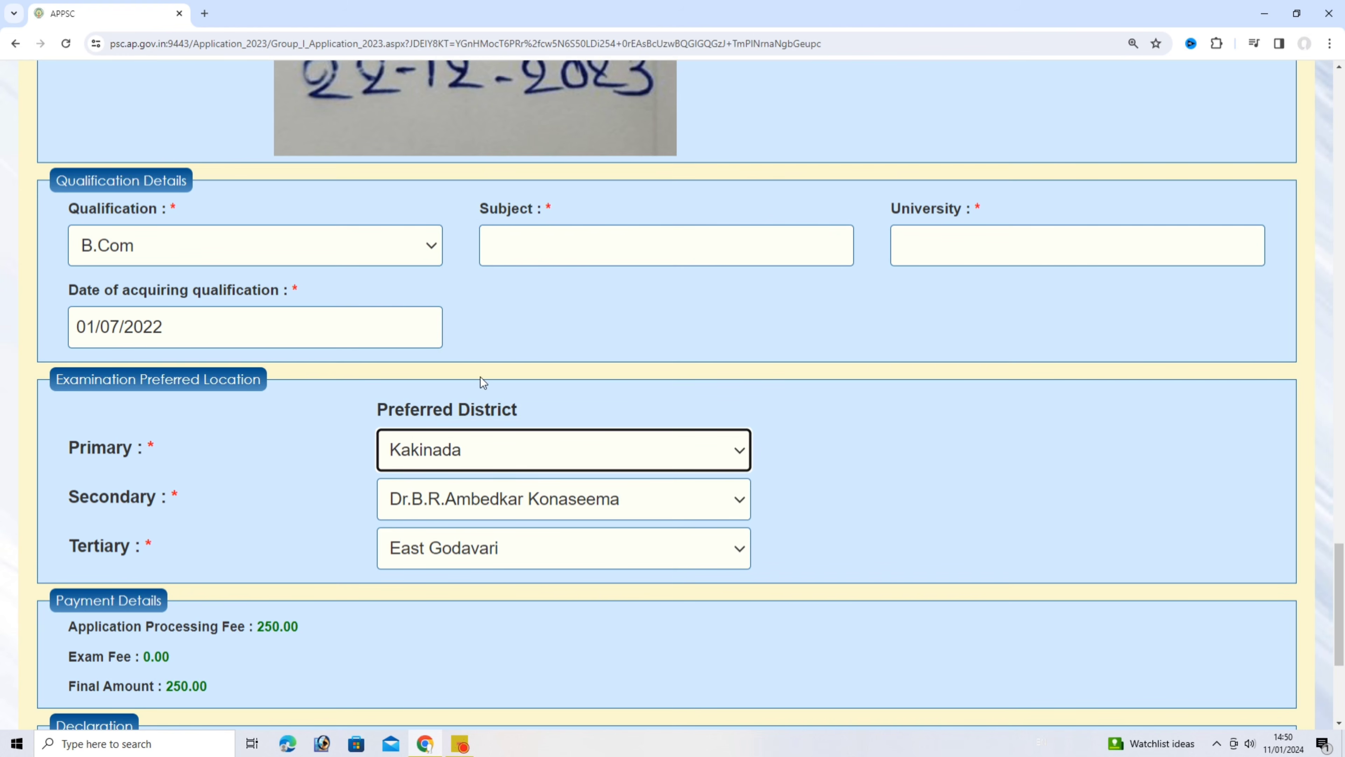
Step: Look through the district choices for the Secondary and Tertiary examination locations, keeping Dr.B.R.Ambedkar Konaseema and East Godavari
{"action": "left_click", "coordinate": [504, 498]}
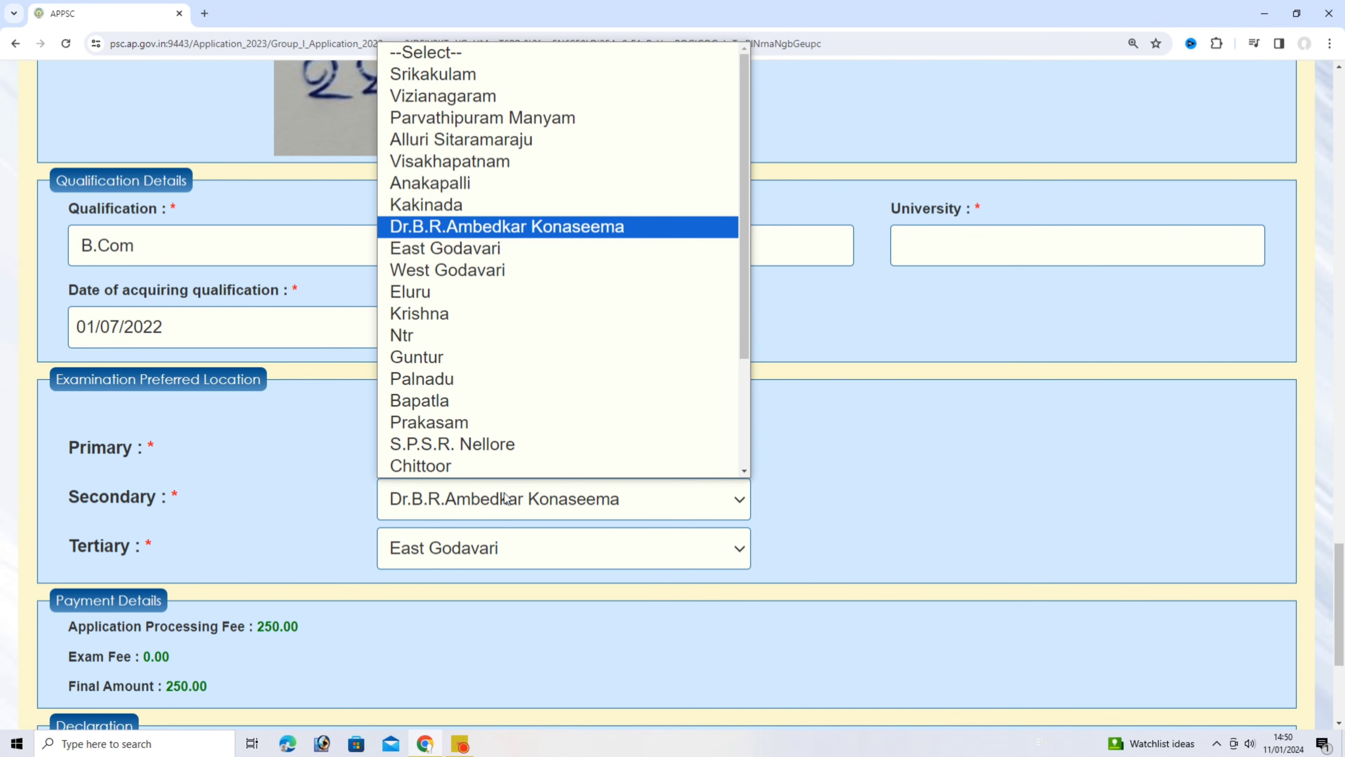
{"action": "scroll", "coordinate": [516, 419], "scroll_direction": "down", "scroll_amount": 3}
{"action": "scroll", "coordinate": [517, 378], "scroll_direction": "up", "scroll_amount": 3}
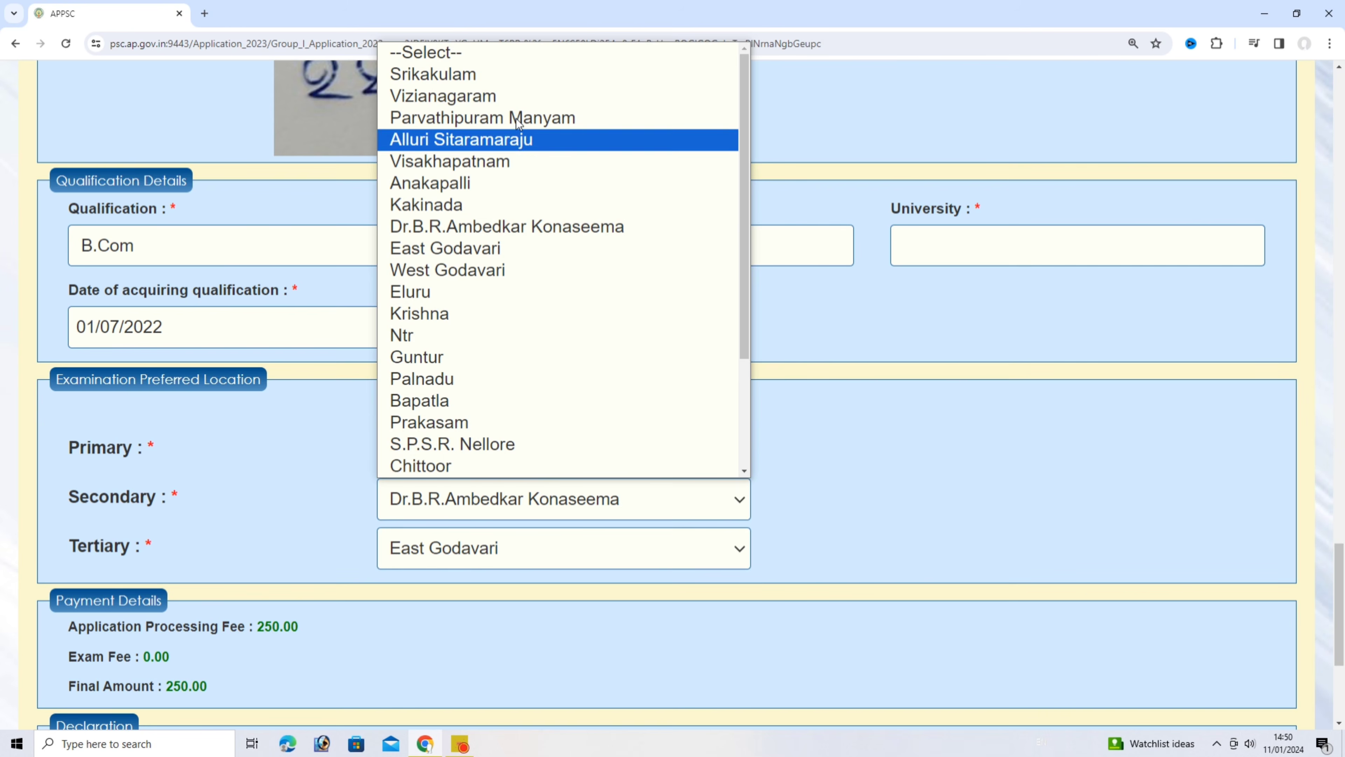
{"action": "scroll", "coordinate": [530, 318], "scroll_direction": "down", "scroll_amount": 3}
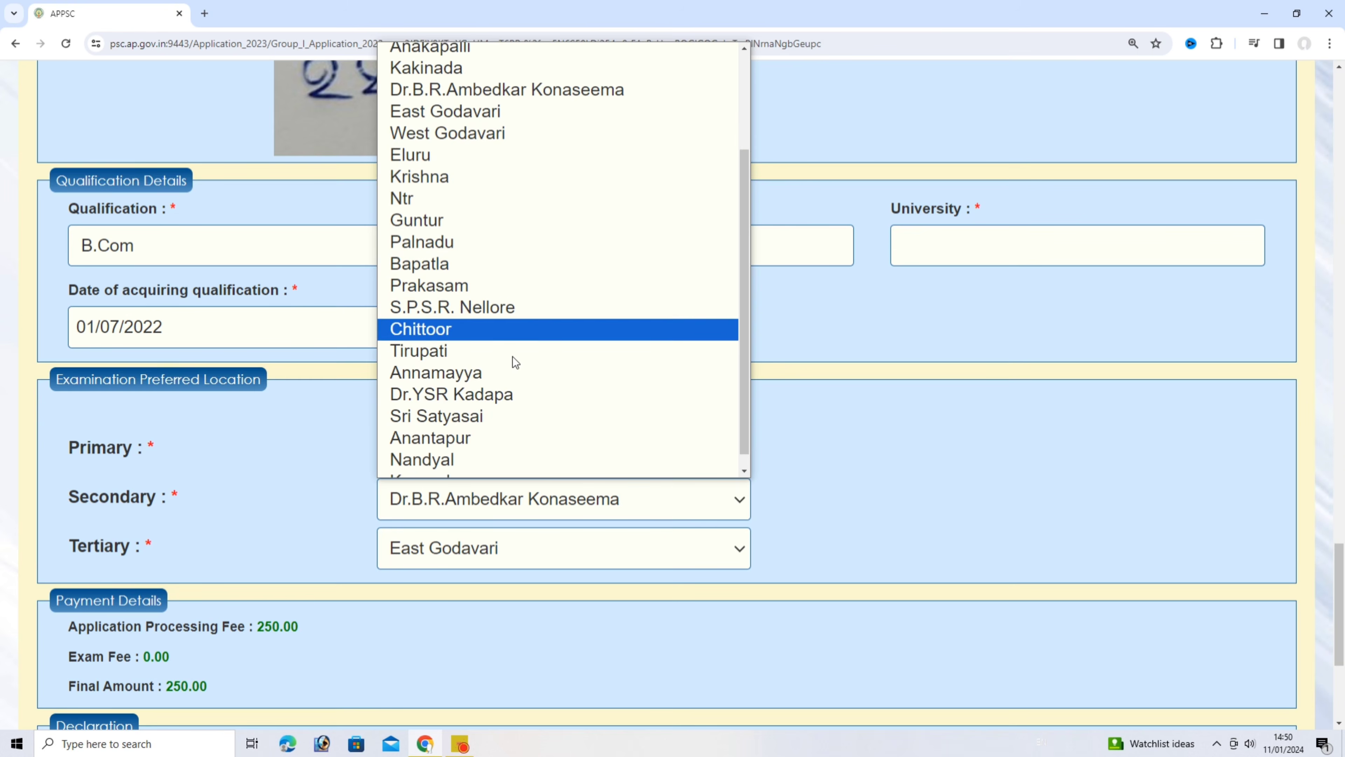
{"action": "left_click", "coordinate": [490, 513]}
{"action": "left_click", "coordinate": [495, 543]}
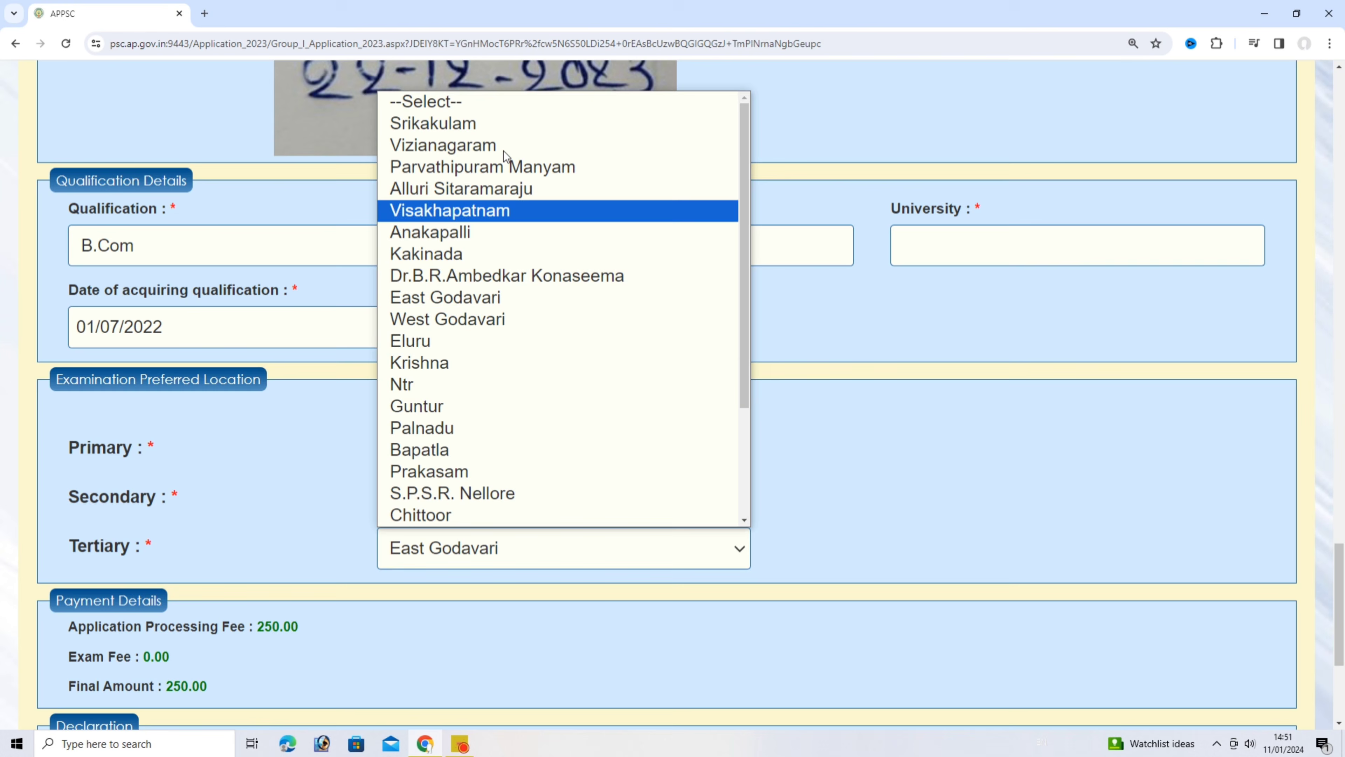
{"action": "scroll", "coordinate": [508, 318], "scroll_direction": "down", "scroll_amount": 3}
{"action": "left_click", "coordinate": [470, 545]}
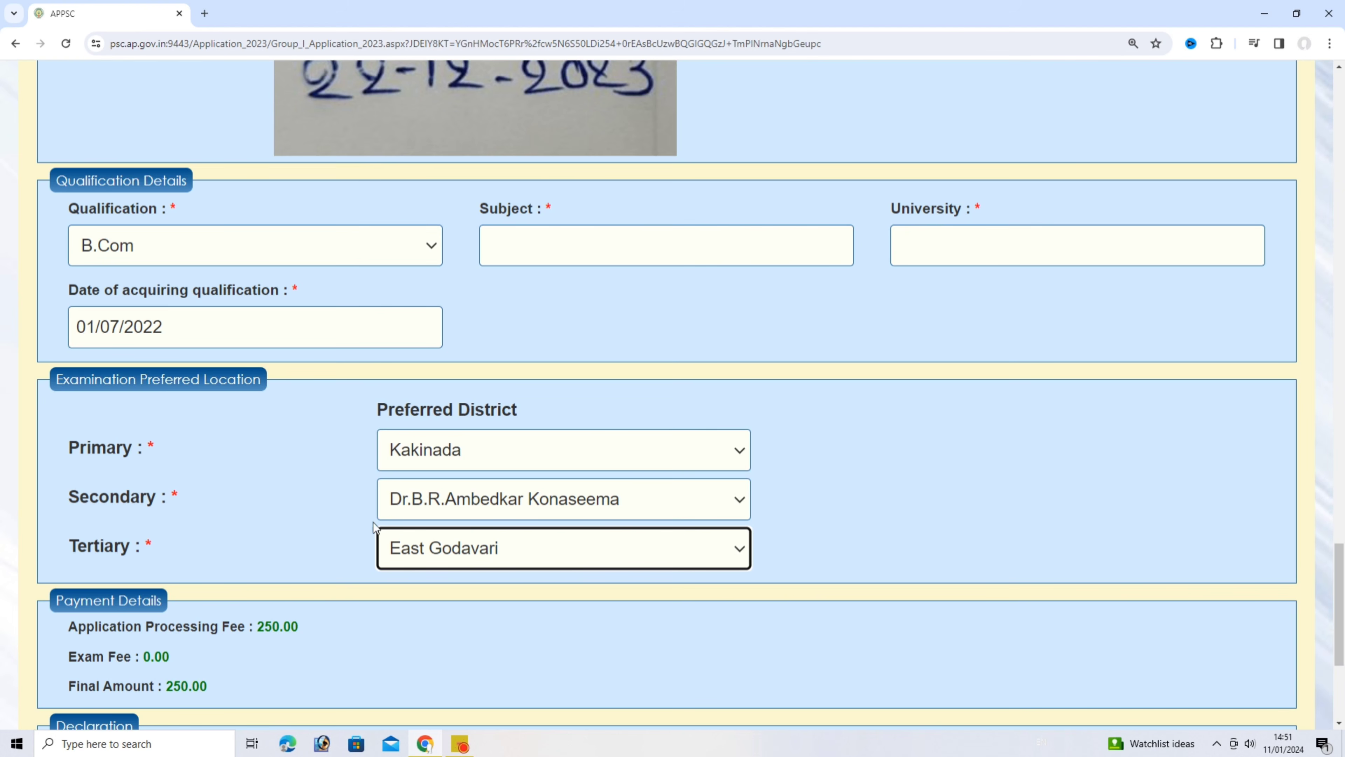
{"action": "scroll", "coordinate": [344, 540], "scroll_direction": "down", "scroll_amount": 1}
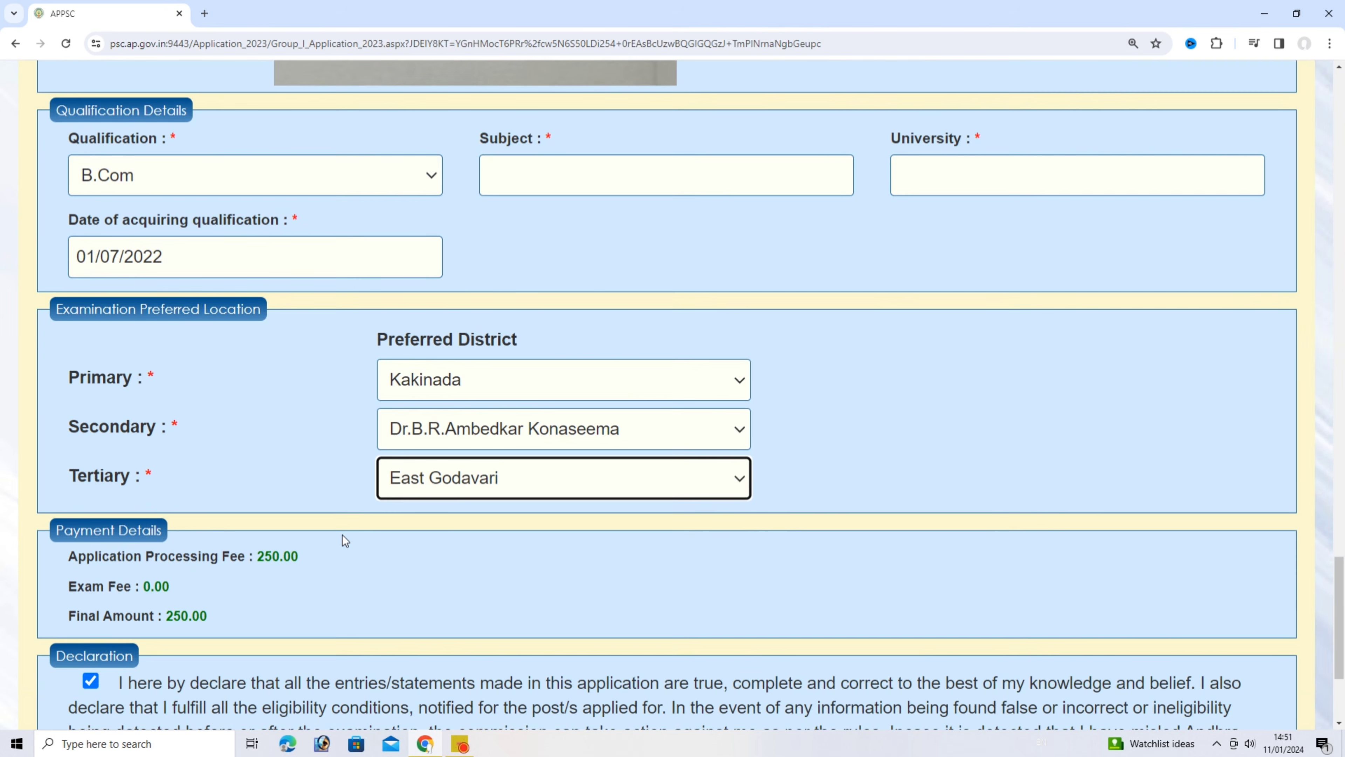
Step: Keep the application's declaration accepted and continue to the payment for Notification No.12/2023
{"action": "scroll", "coordinate": [345, 539], "scroll_direction": "down", "scroll_amount": 3}
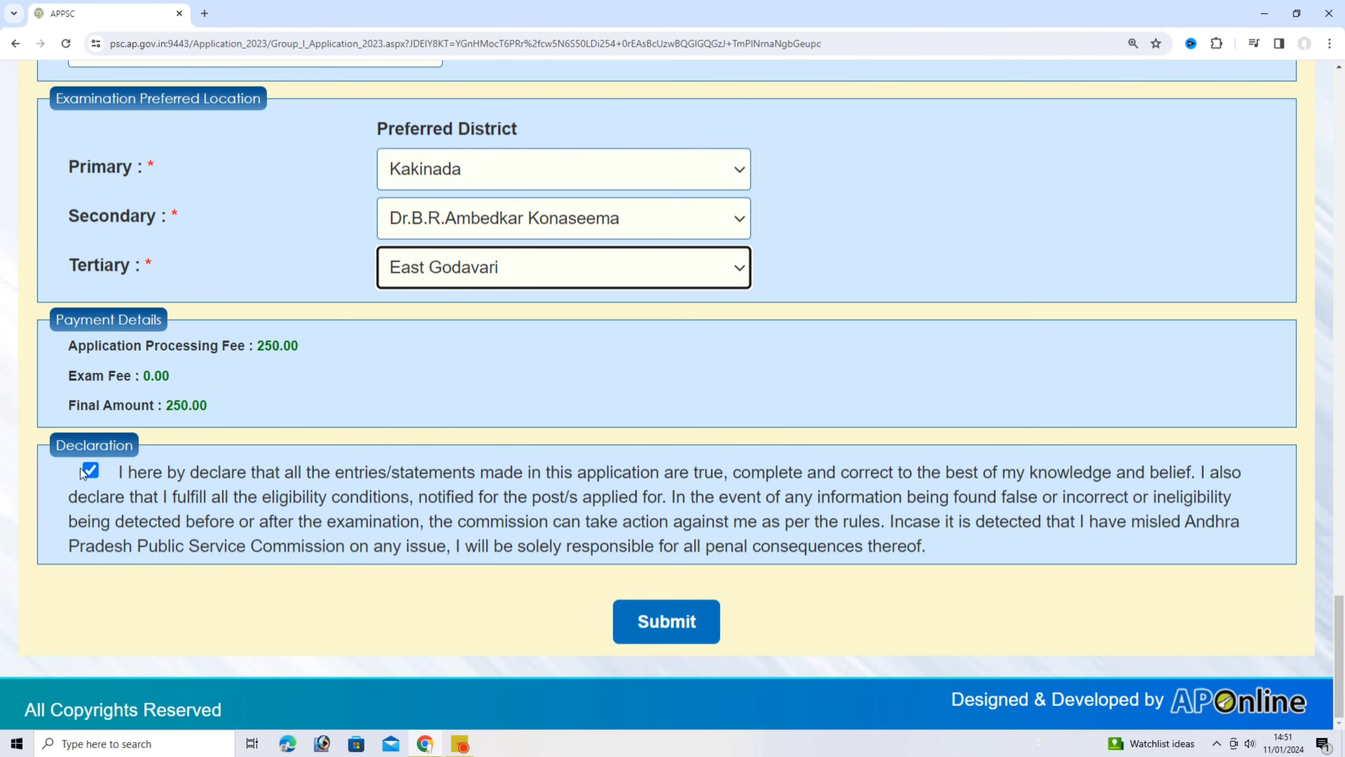
{"action": "double_click", "coordinate": [91, 470]}
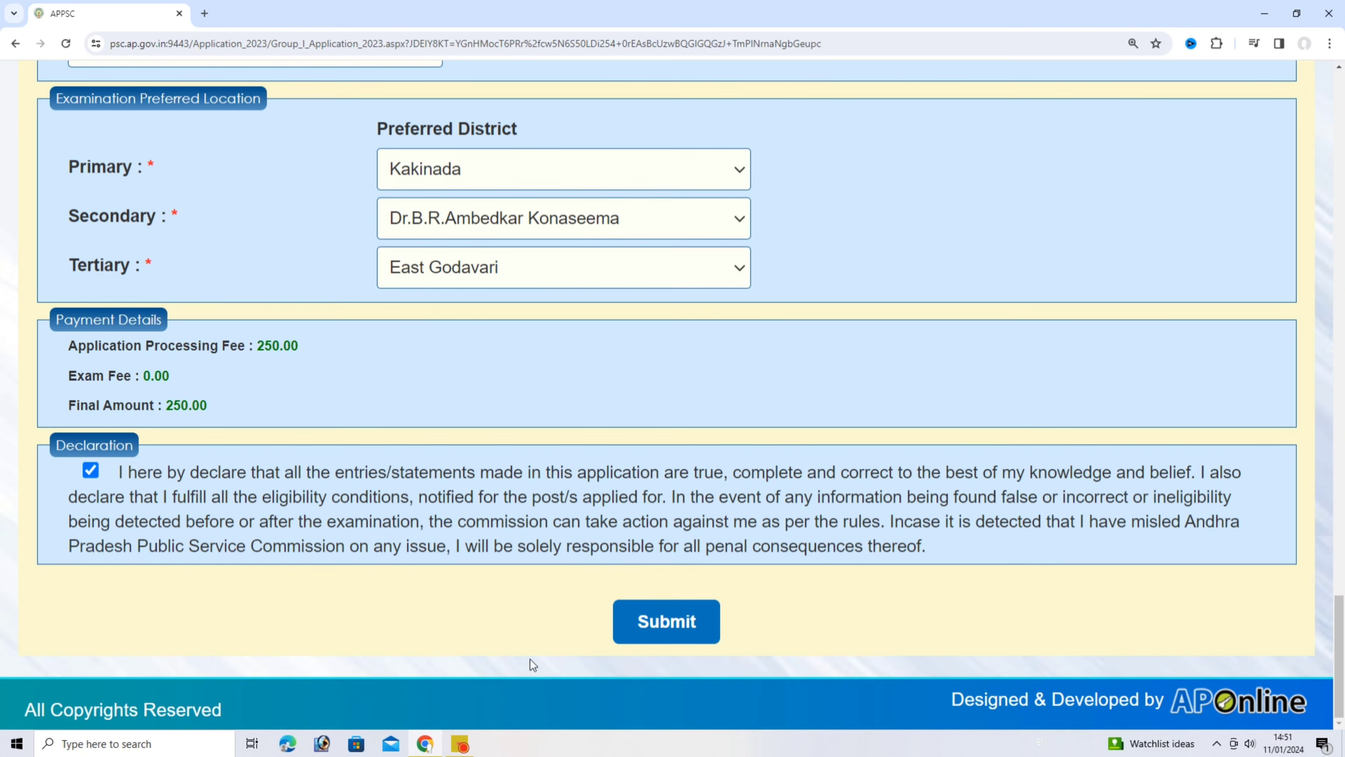
{"action": "mouse_move", "coordinate": [461, 746]}
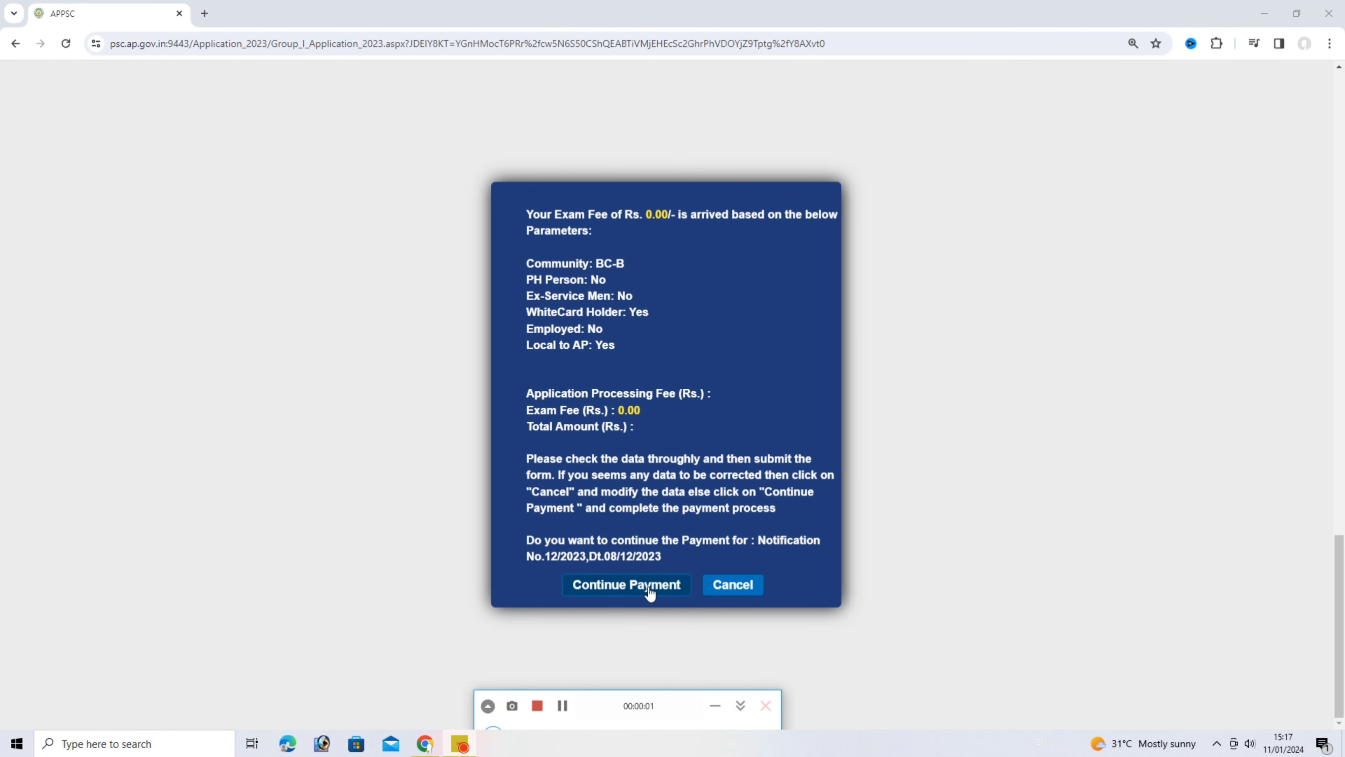
{"action": "left_click", "coordinate": [641, 599]}
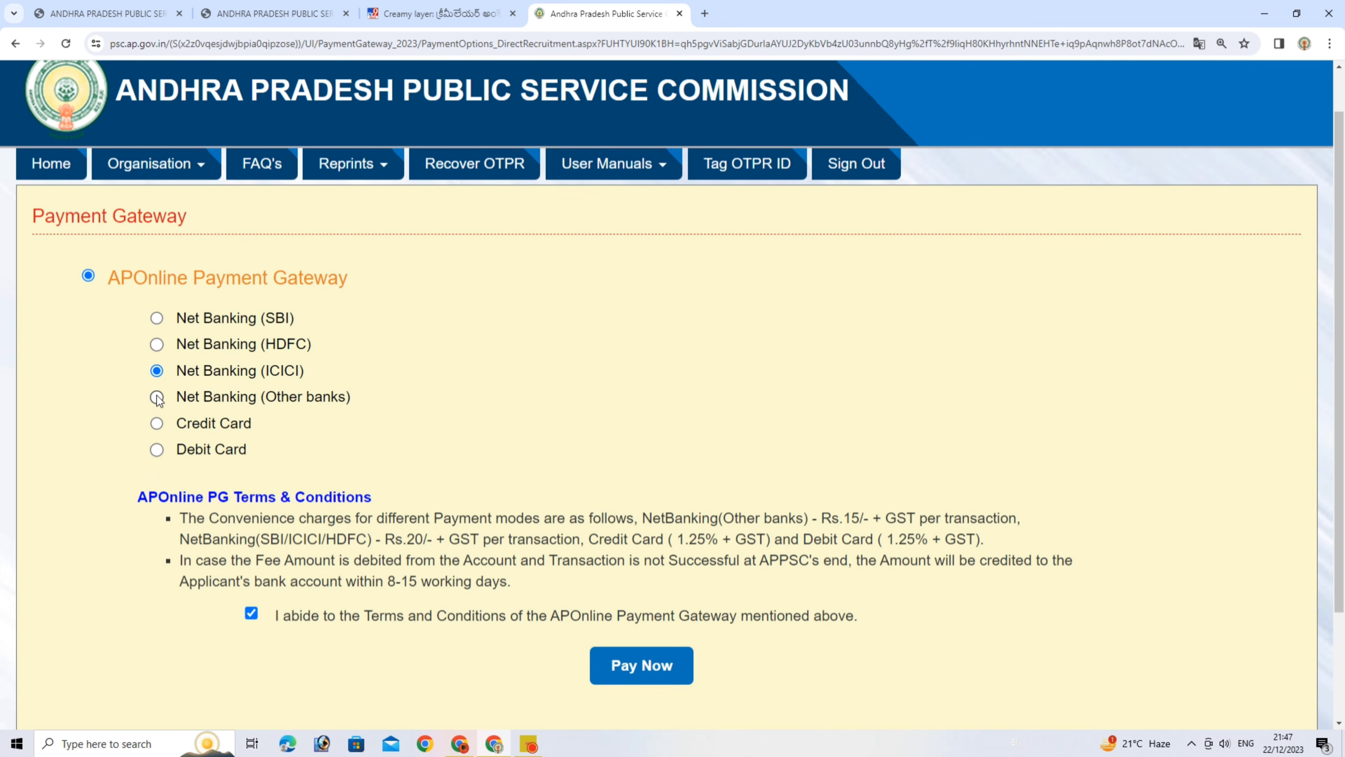
Step: Choose Debit Card as the payment mode in the APOnline Payment Gateway and proceed to pay
{"action": "left_click", "coordinate": [157, 397]}
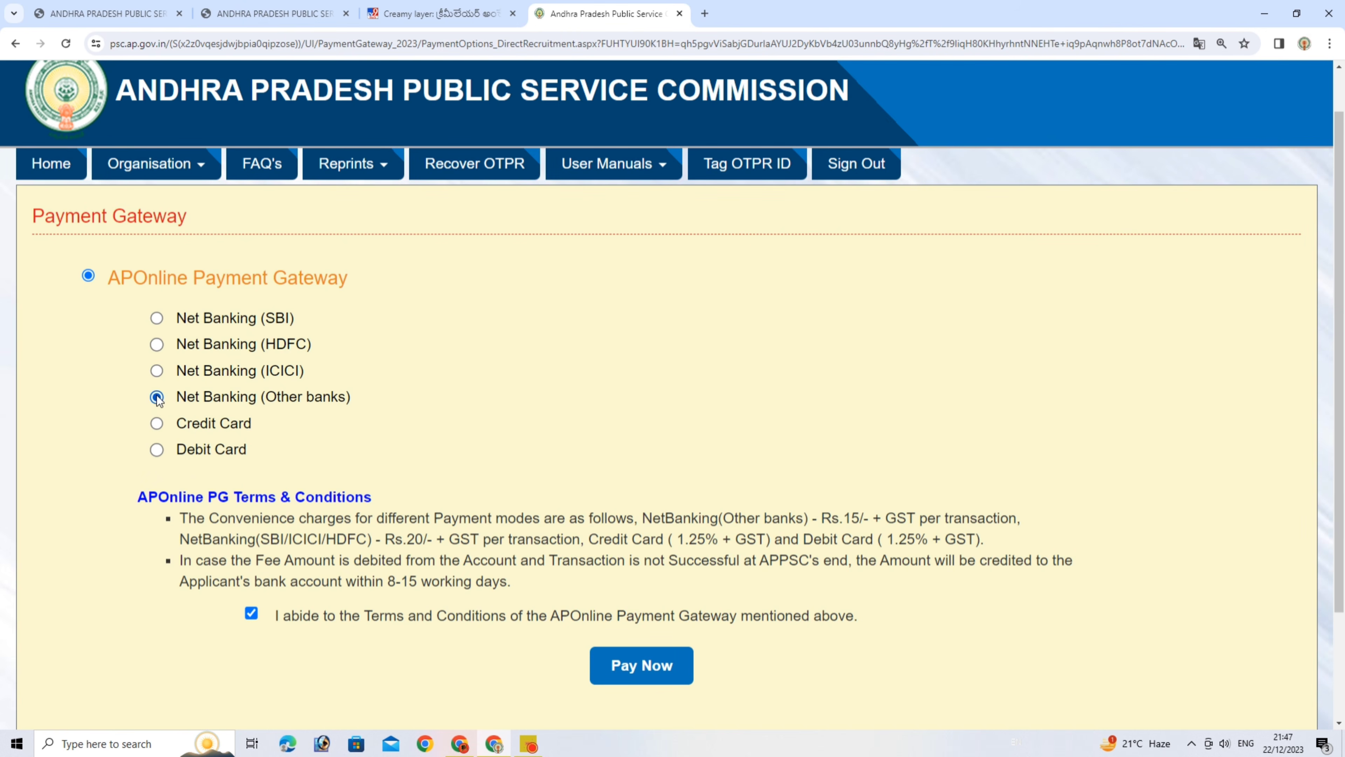
{"action": "left_click", "coordinate": [156, 424]}
{"action": "left_click", "coordinate": [157, 450]}
{"action": "left_click", "coordinate": [642, 665]}
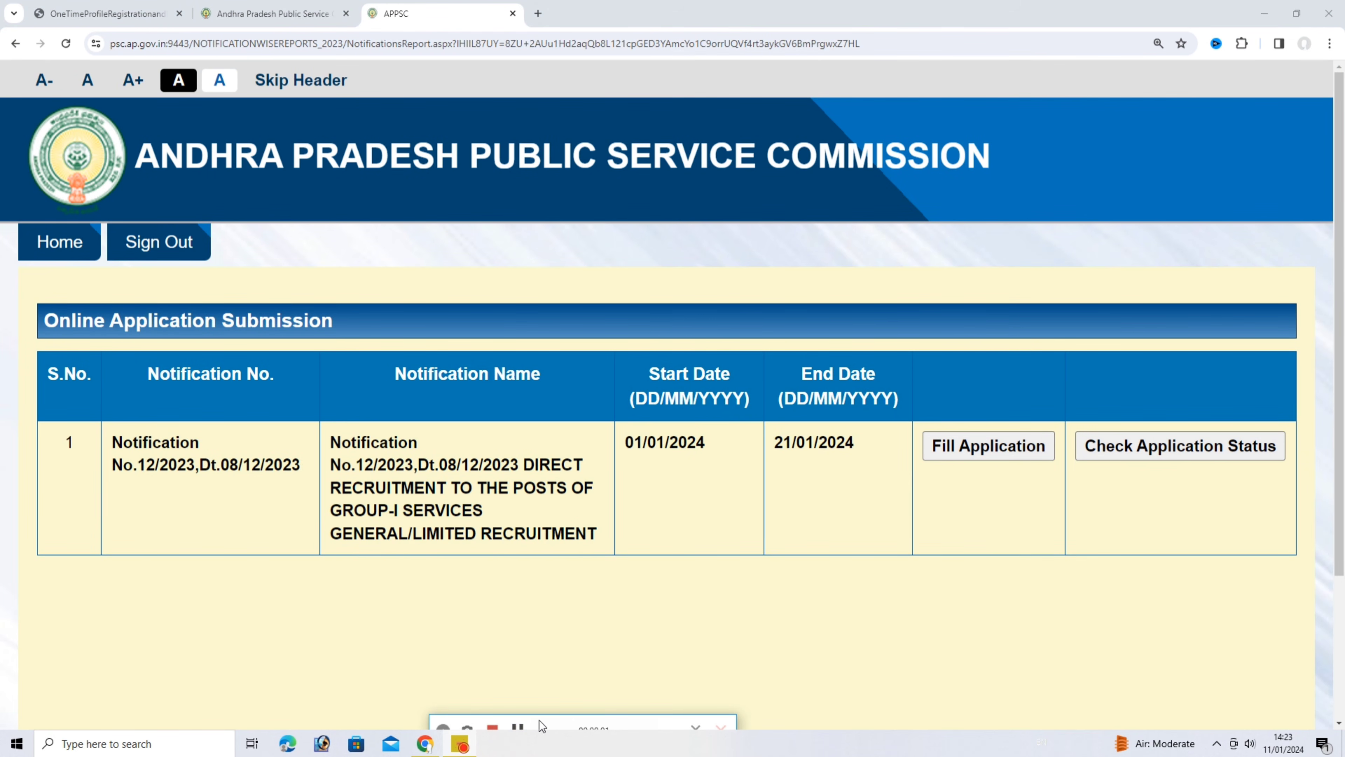
Step: Review the Group-I Services notification's number, name, start date and end date, and start filling its application
{"action": "mouse_move", "coordinate": [542, 719]}
{"action": "left_mouse_down"}
{"action": "mouse_move", "coordinate": [540, 692]}
{"action": "mouse_move", "coordinate": [540, 718]}
{"action": "left_mouse_up"}
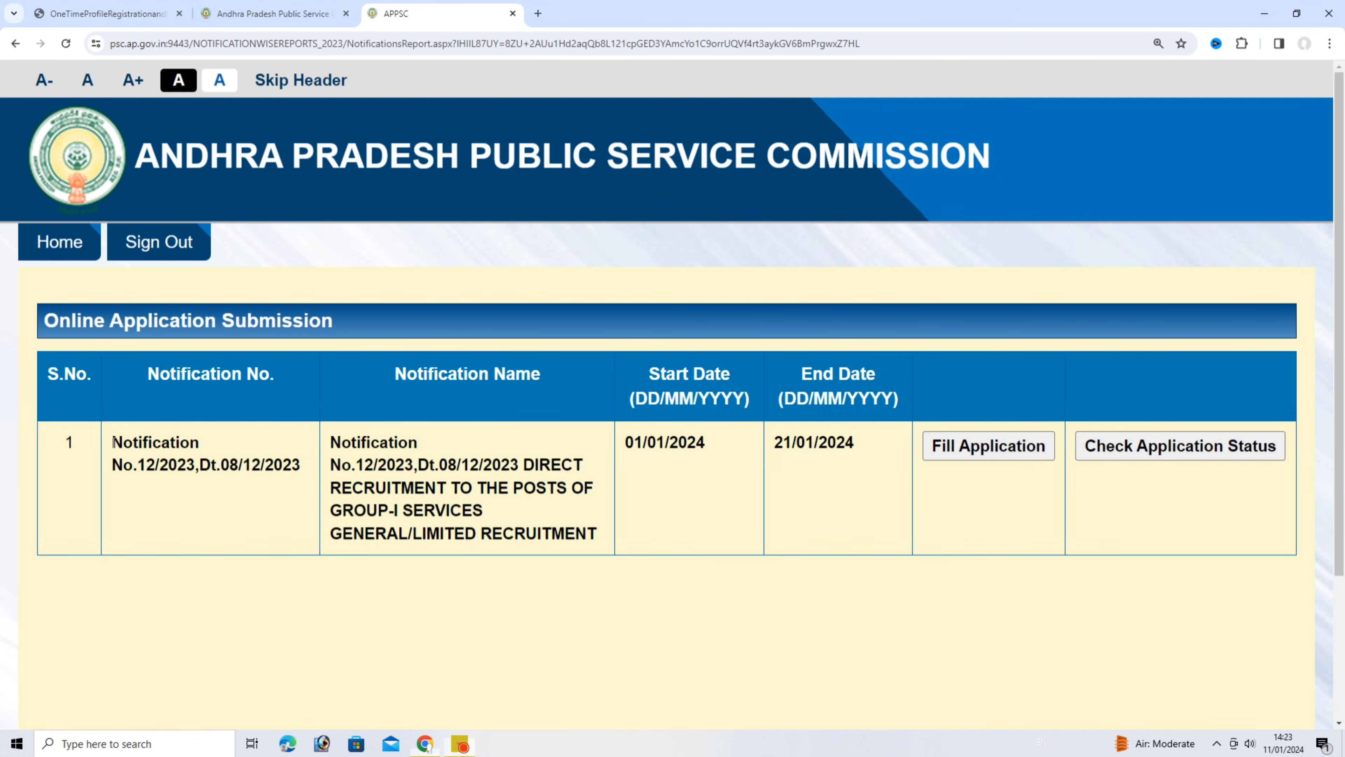
{"action": "left_click_drag", "start_coordinate": [112, 441], "coordinate": [316, 485]}
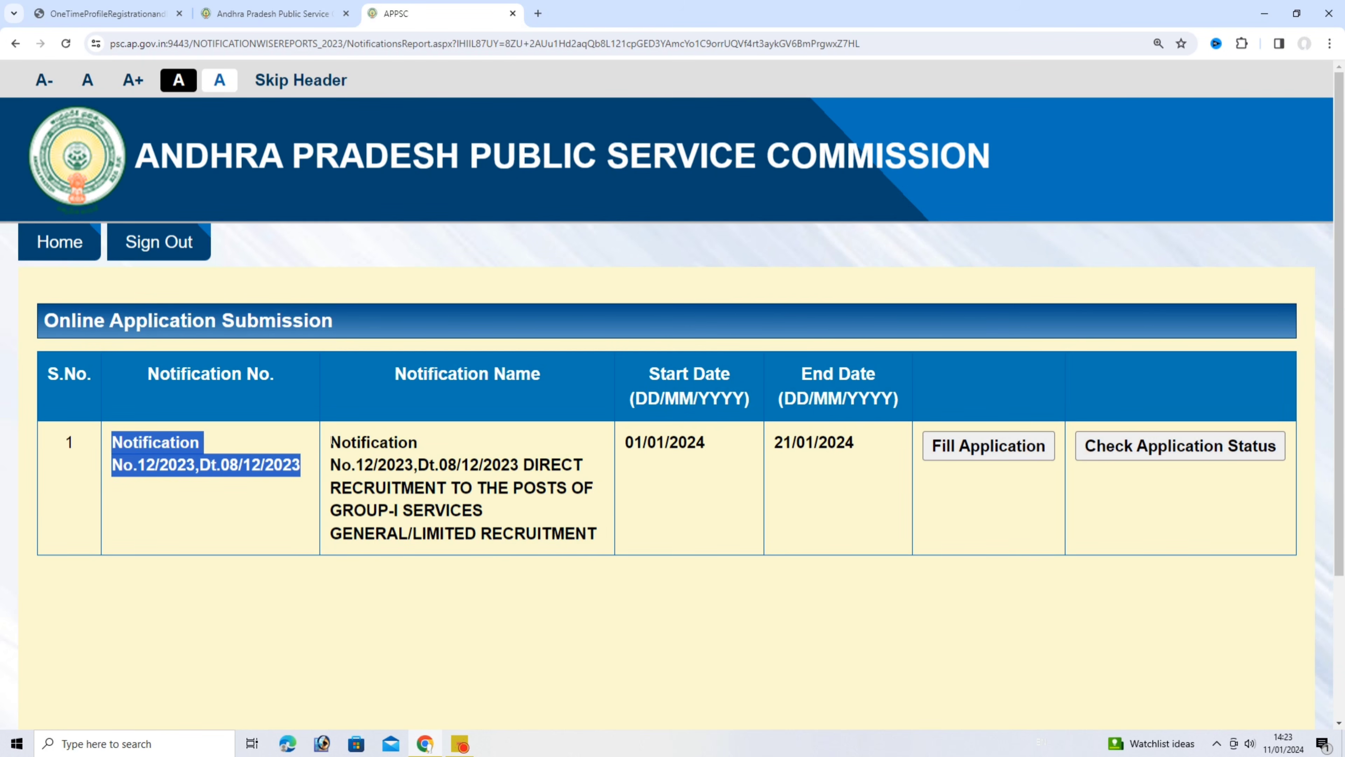
{"action": "left_click_drag", "start_coordinate": [331, 442], "coordinate": [454, 534]}
{"action": "left_click_drag", "start_coordinate": [502, 534], "coordinate": [594, 535]}
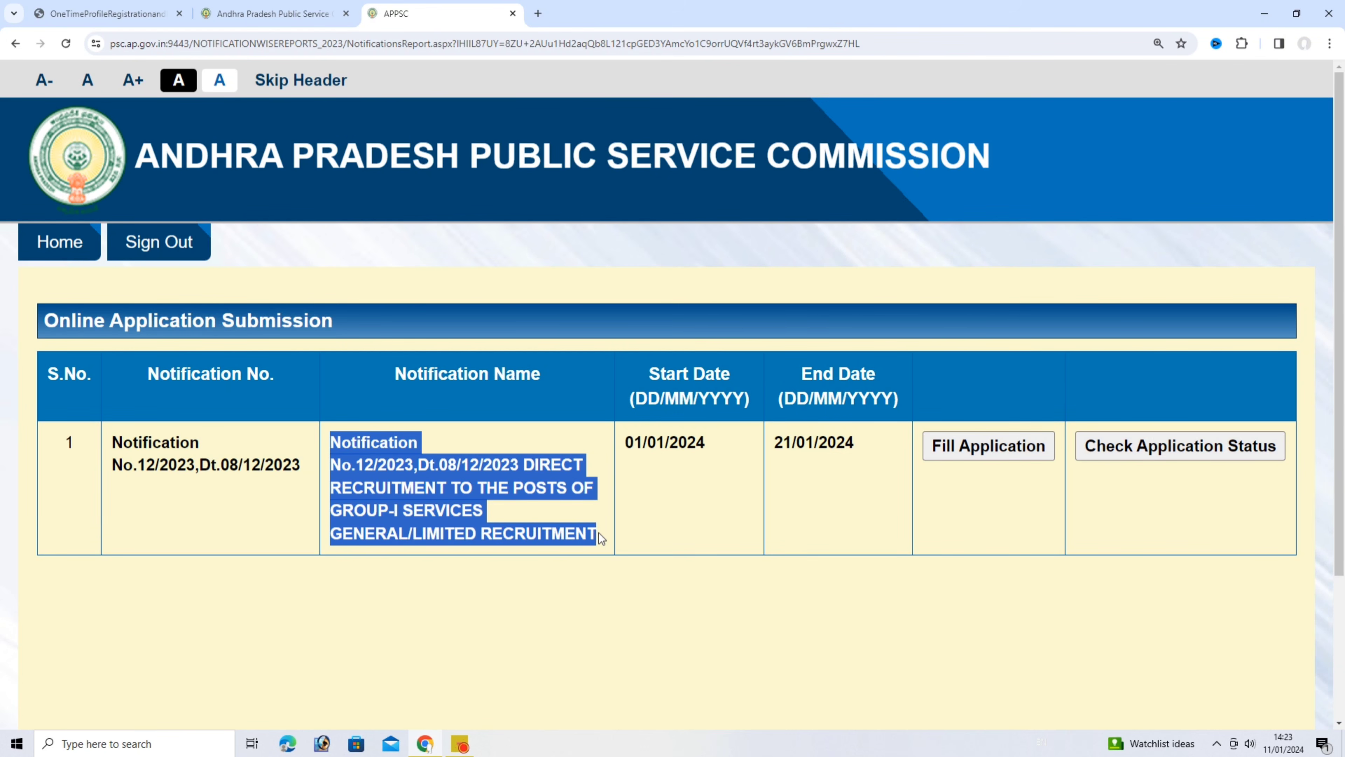
{"action": "mouse_move", "coordinate": [599, 533]}
{"action": "left_mouse_down"}
{"action": "mouse_move", "coordinate": [400, 478]}
{"action": "mouse_move", "coordinate": [366, 443]}
{"action": "mouse_move", "coordinate": [342, 443]}
{"action": "mouse_move", "coordinate": [453, 488]}
{"action": "mouse_move", "coordinate": [492, 534]}
{"action": "mouse_move", "coordinate": [600, 539]}
{"action": "left_mouse_up"}
{"action": "left_click_drag", "start_coordinate": [622, 447], "coordinate": [716, 447]}
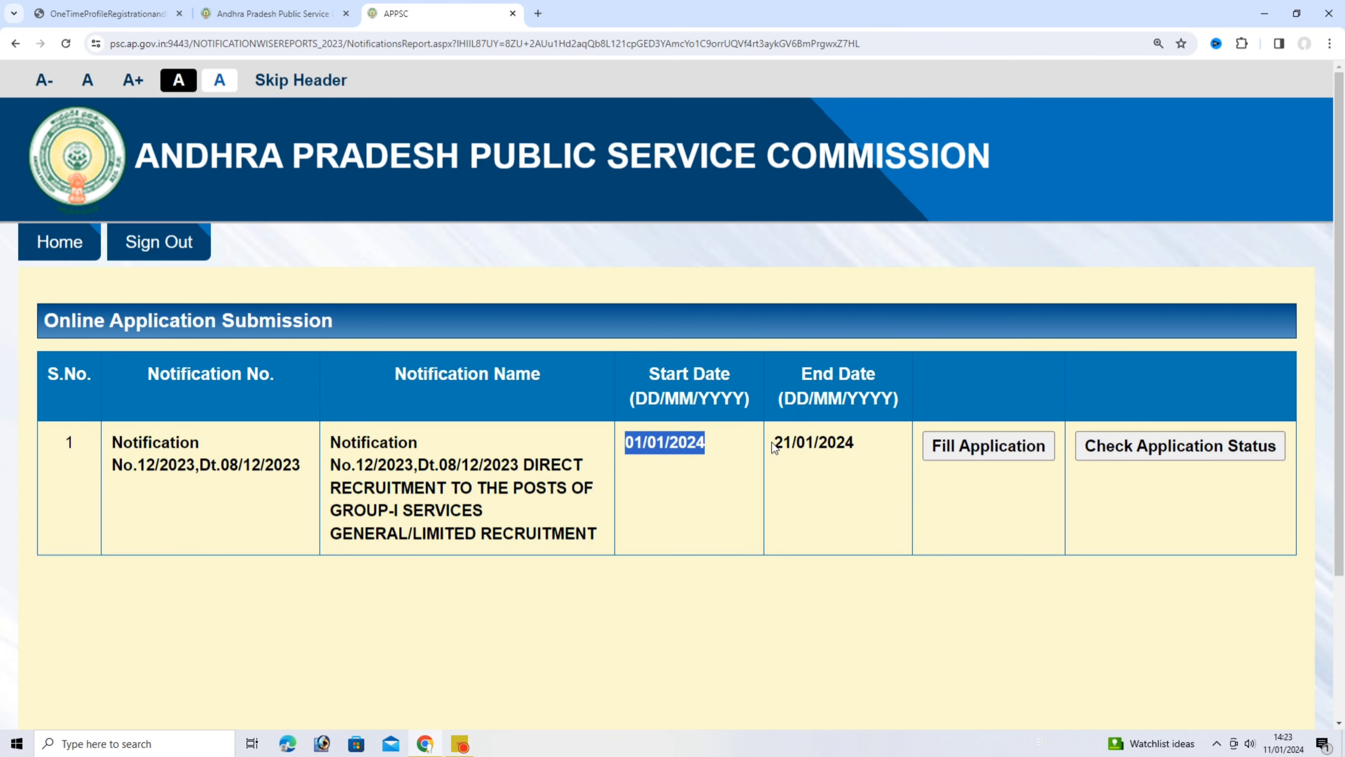
{"action": "left_click_drag", "start_coordinate": [772, 444], "coordinate": [860, 445]}
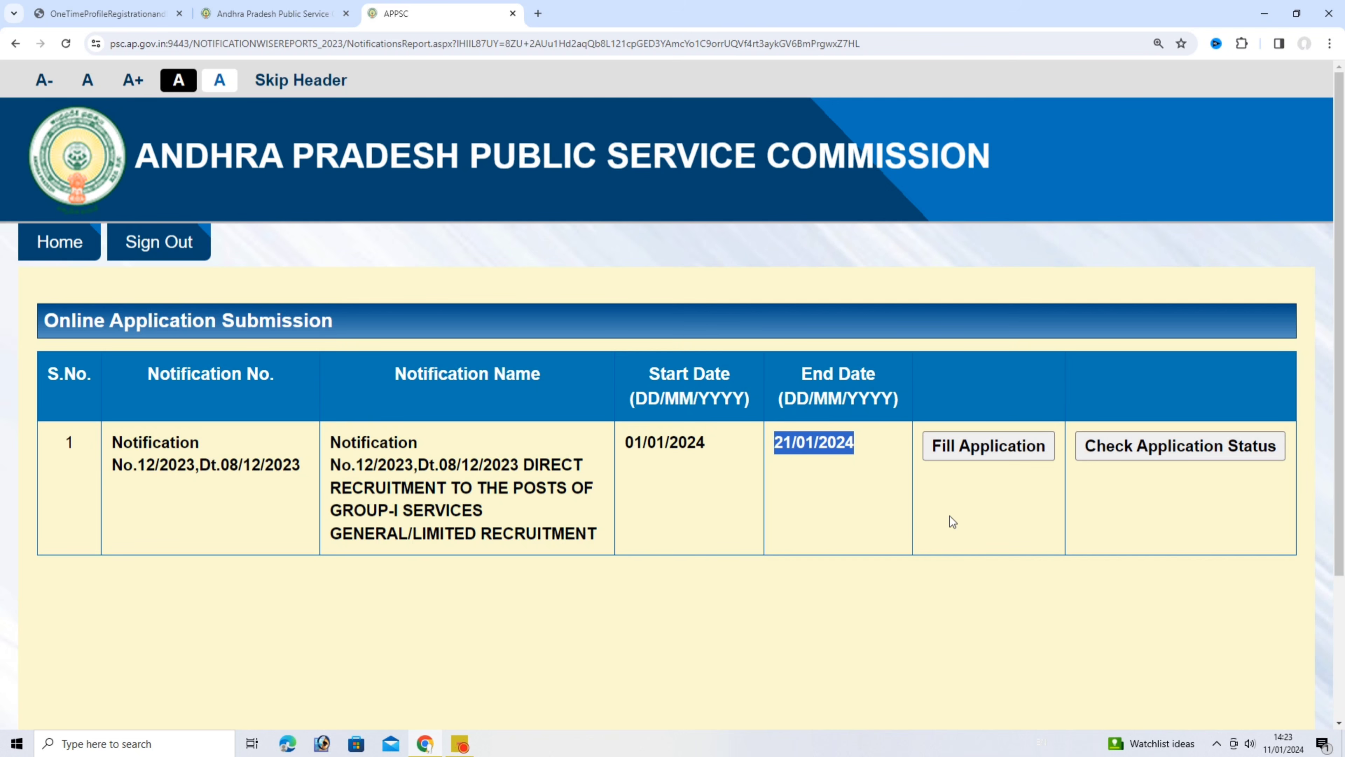
{"action": "left_click", "coordinate": [1011, 453]}
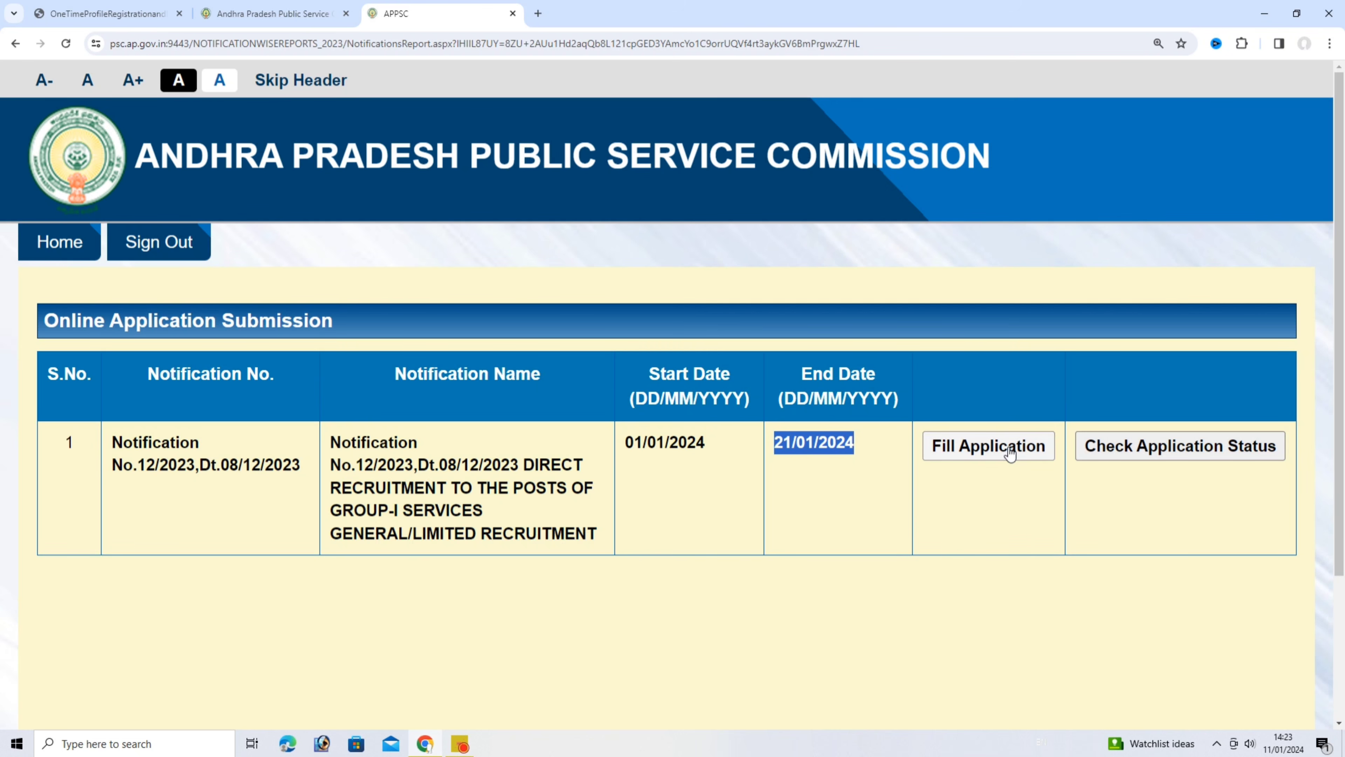